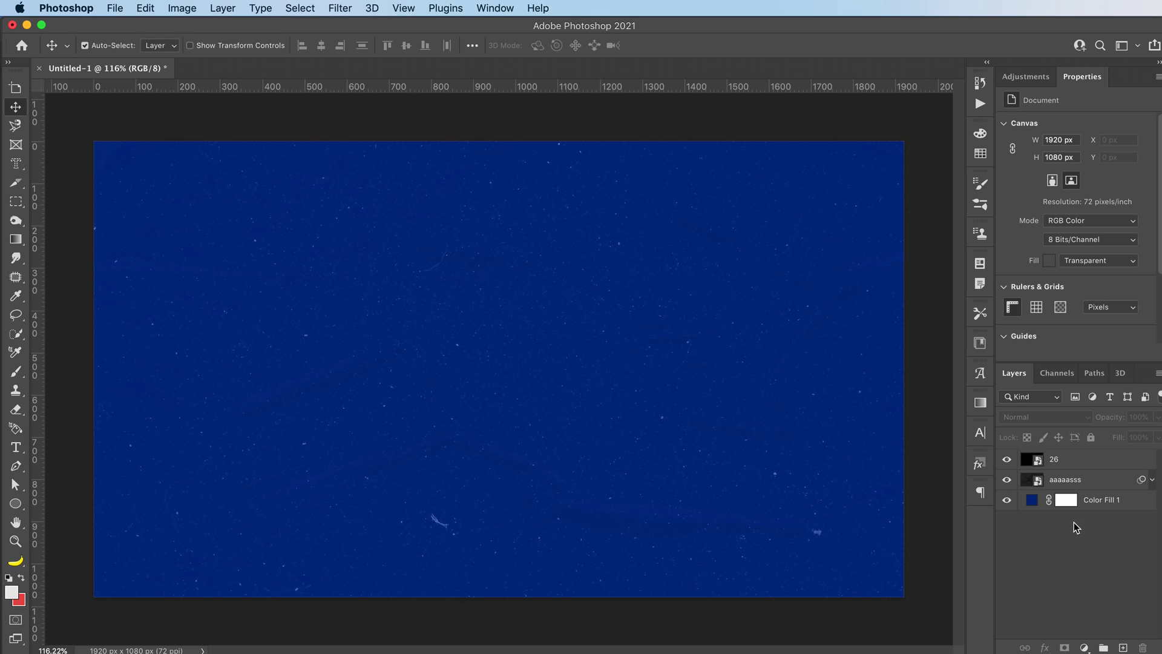
Step: Hide the '26' and 'aaaaasss' texture layers and select Color Fill 1
left_click(1085, 504)
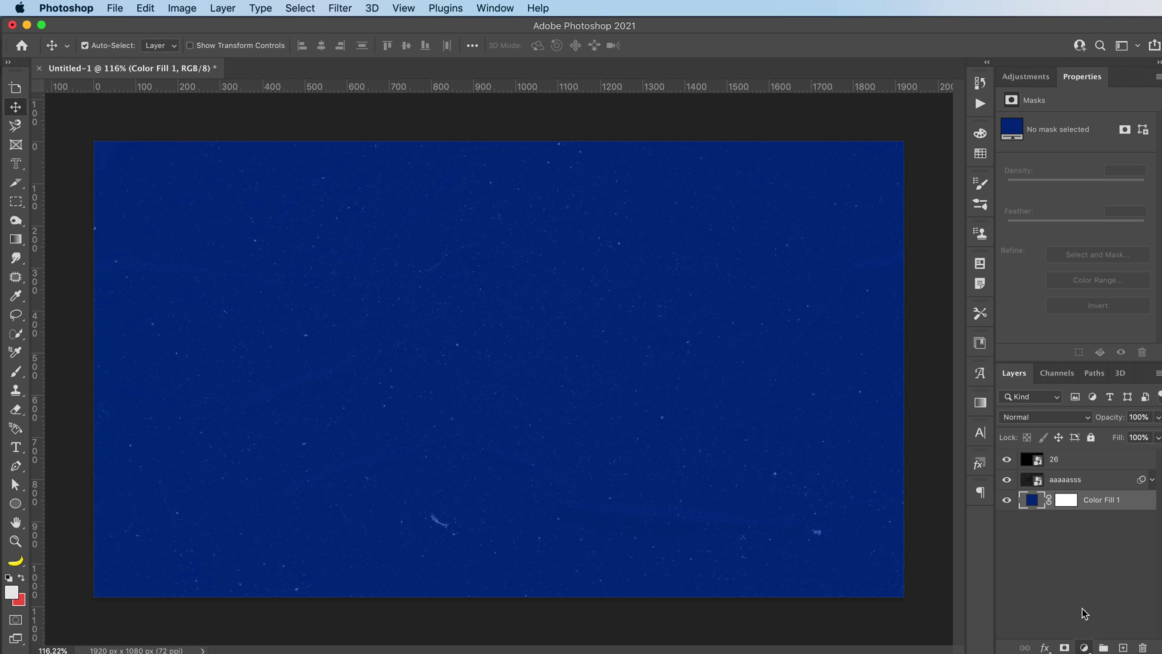
left_click(1081, 484)
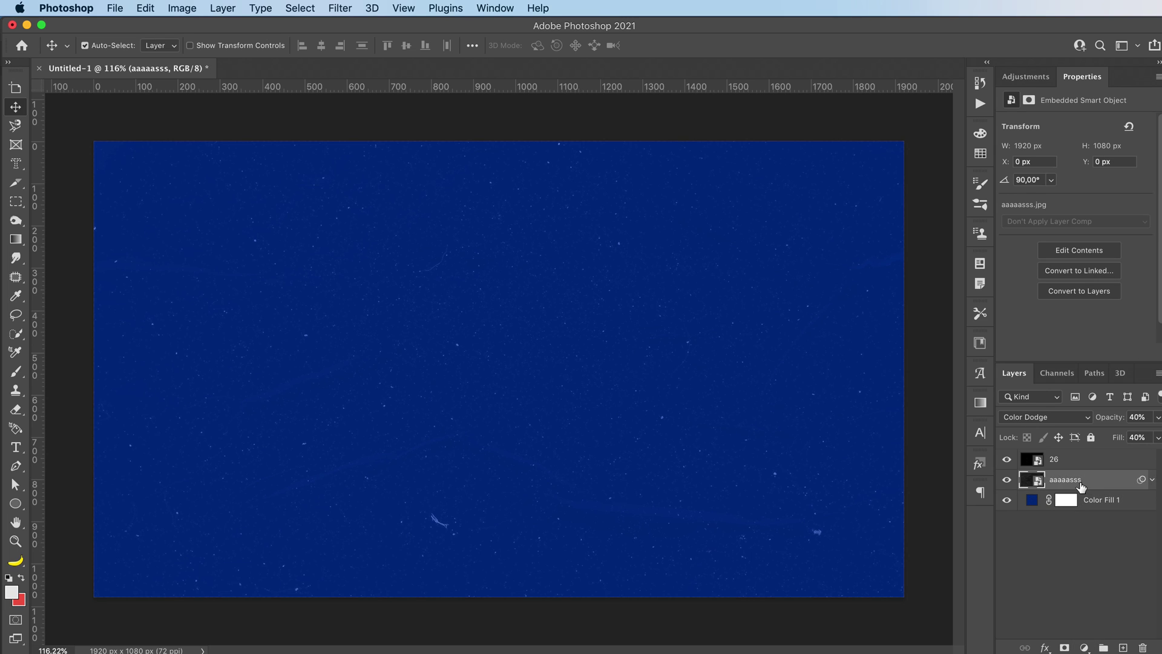
left_click(1074, 464)
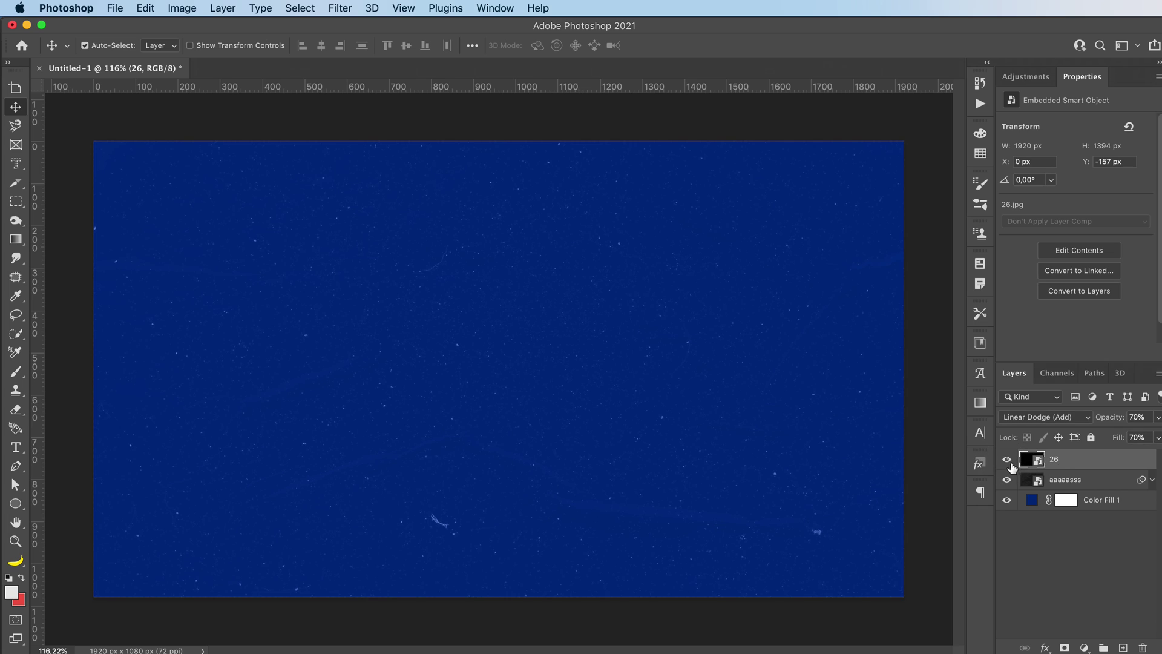
left_click_drag(1007, 460, 1006, 479)
left_click(1111, 507)
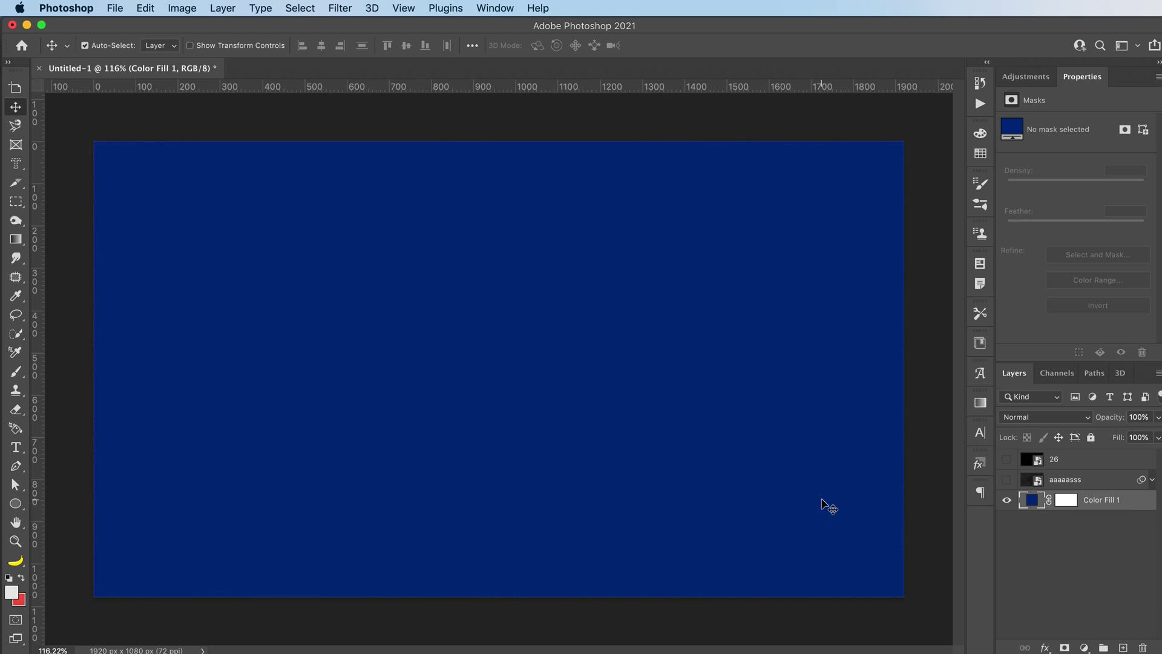
Step: Type 'Oh, Ok.' in black Helvetica Bold on two lines near the canvas centre
key("t")
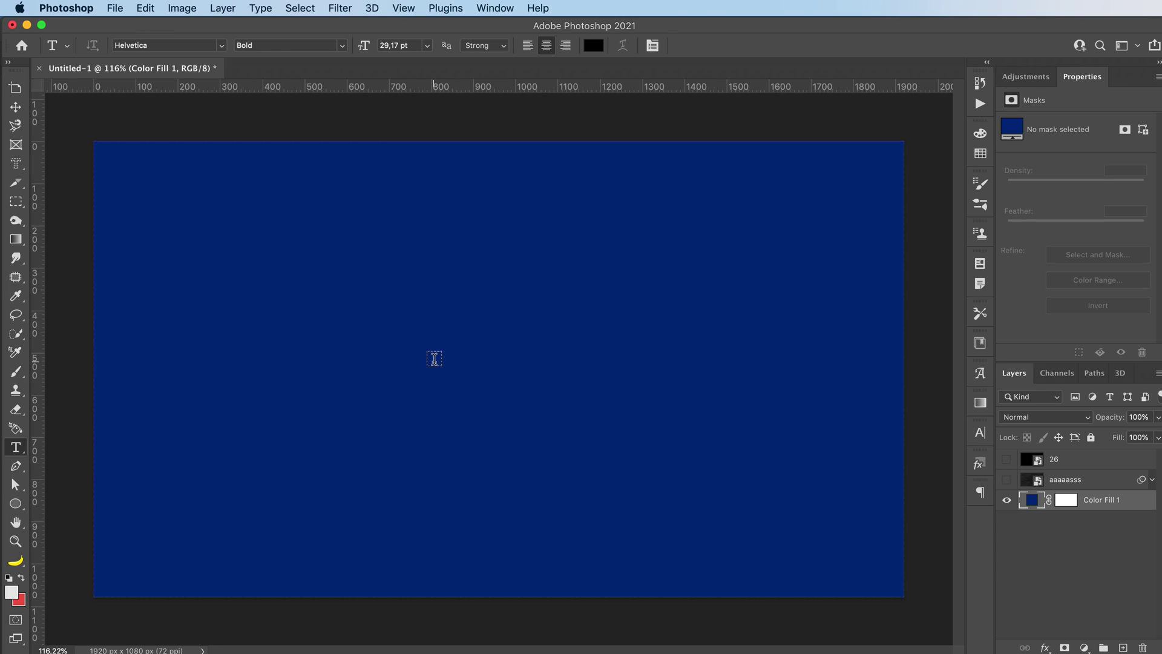
left_click(437, 356)
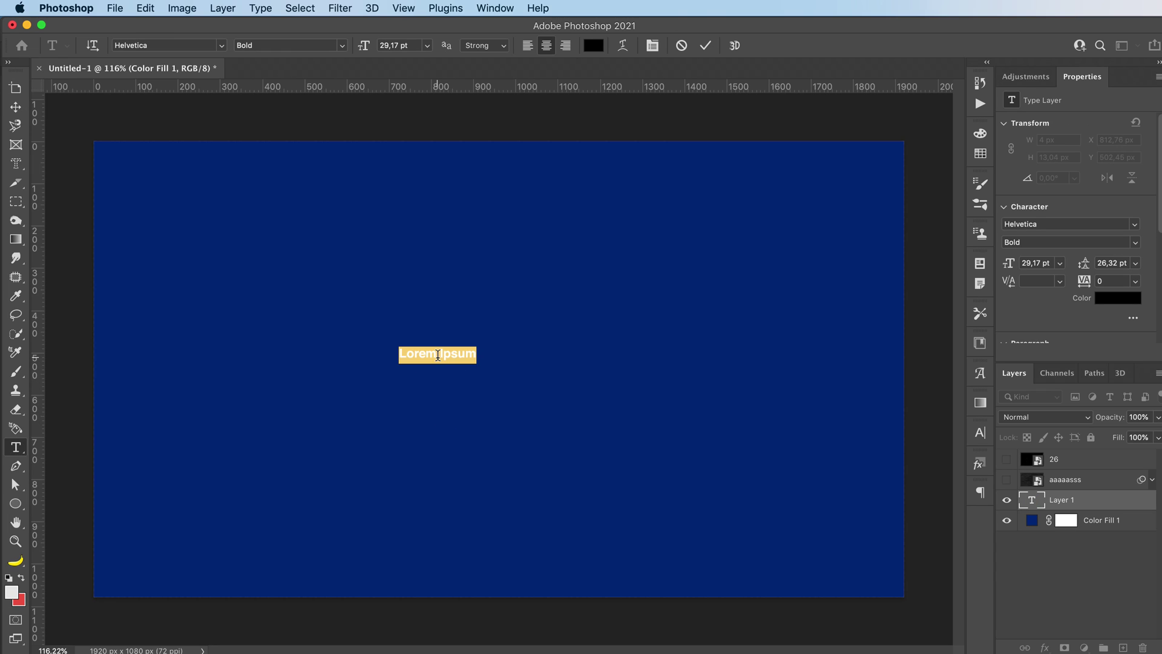
type("D")
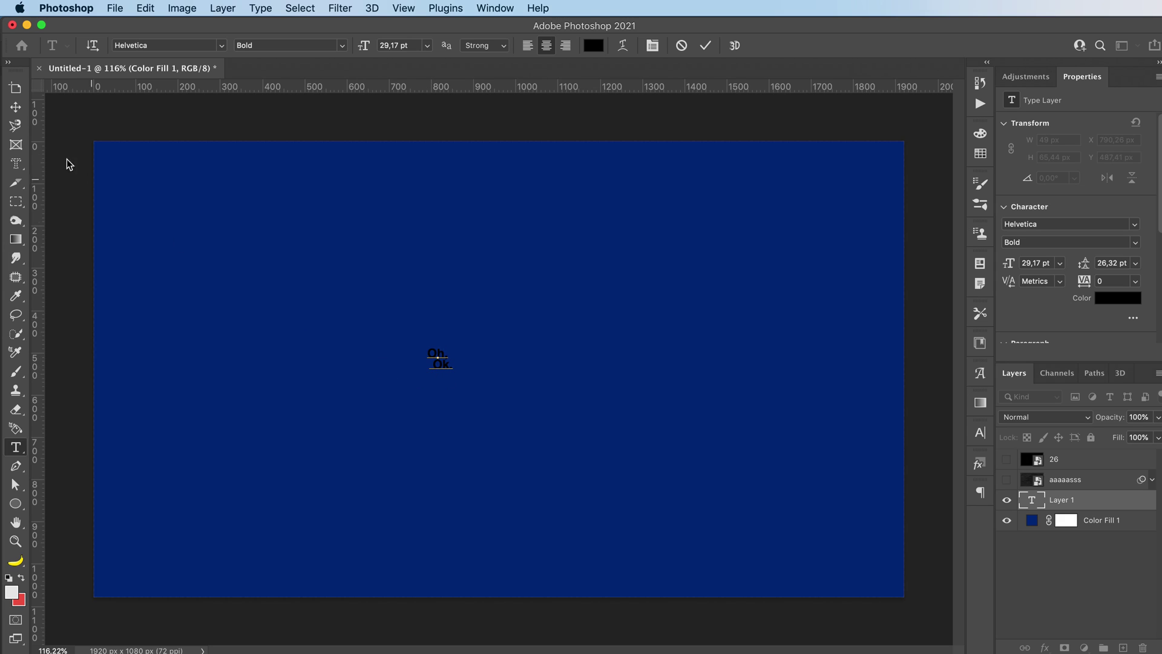
left_click(15, 107)
Step: Scale the 'Oh, Ok.' text and skew it so it slants upward to the right
key("ctrl+t")
left_click_drag(451, 361, 653, 357)
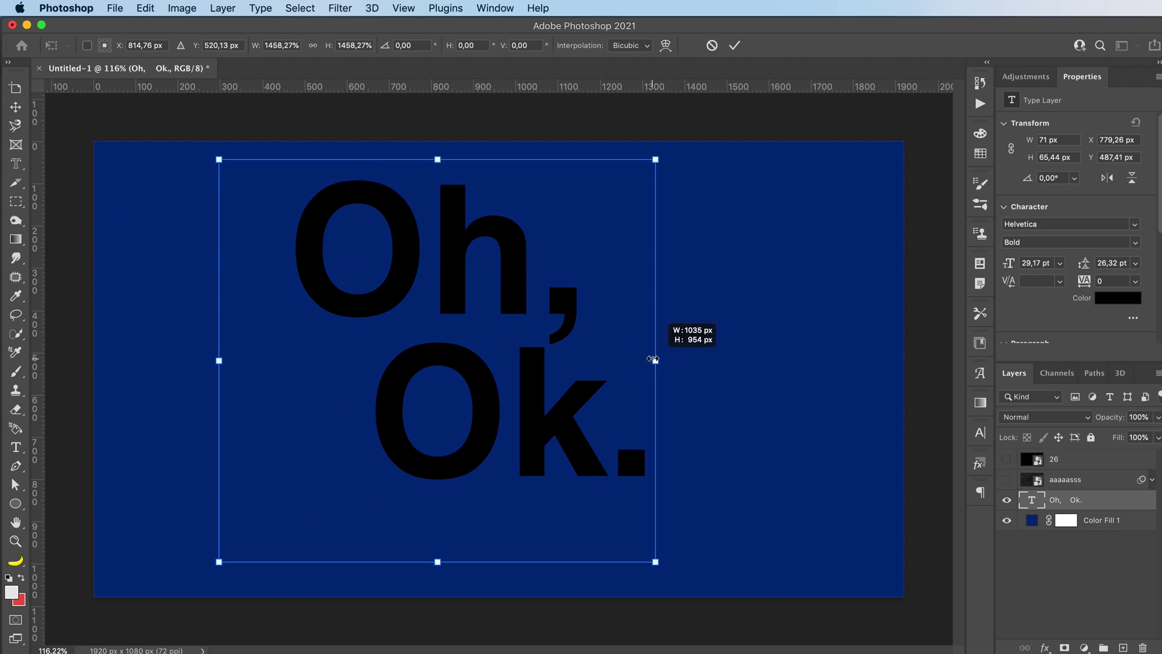
left_click_drag(475, 298, 524, 325)
left_click_drag(704, 387, 666, 390)
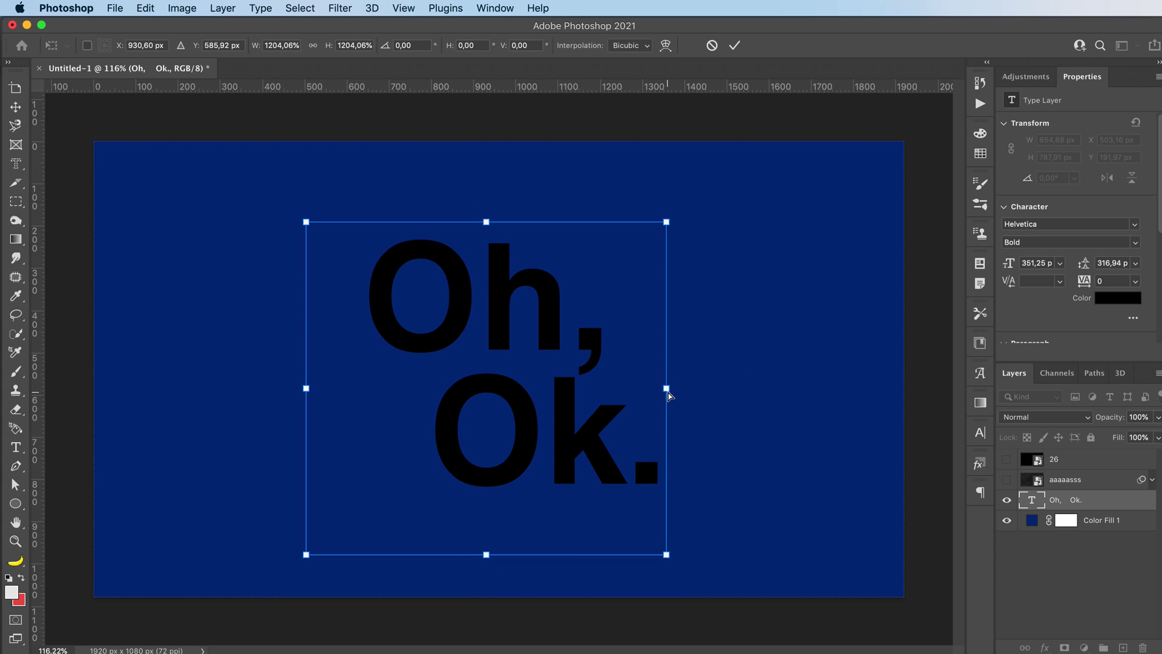
left_click_drag(667, 389, 648, 324)
left_click_drag(587, 394, 578, 419)
key("Return")
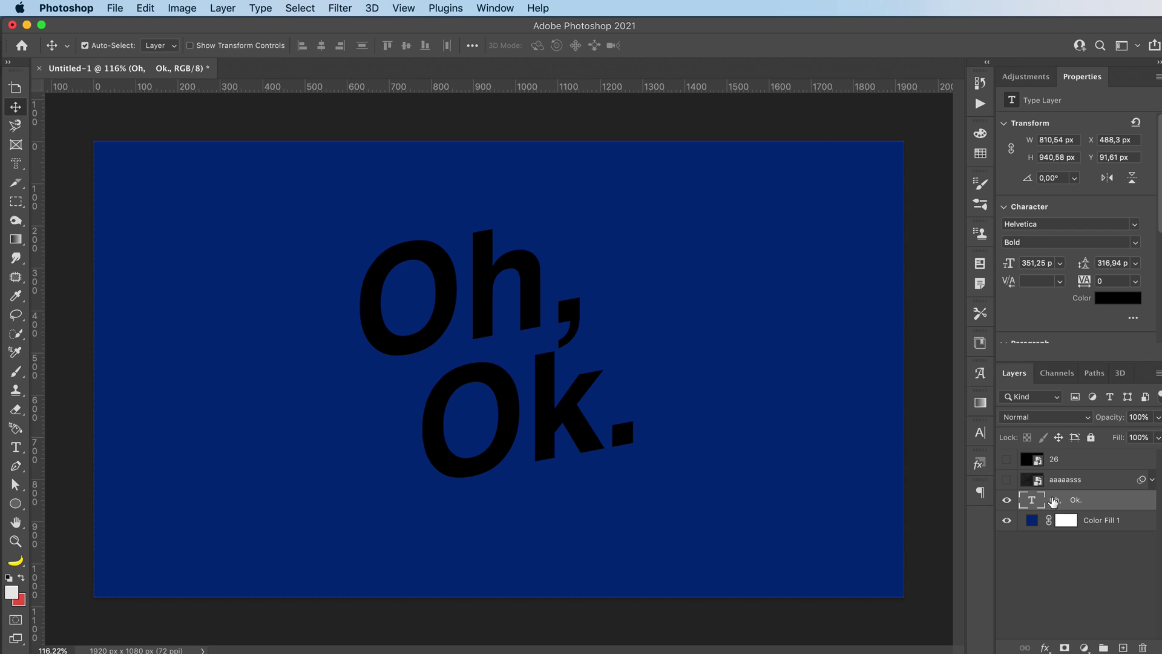
Step: Change the text colour to off-white (#eae4e4)
left_click(1102, 306)
left_click(215, 58)
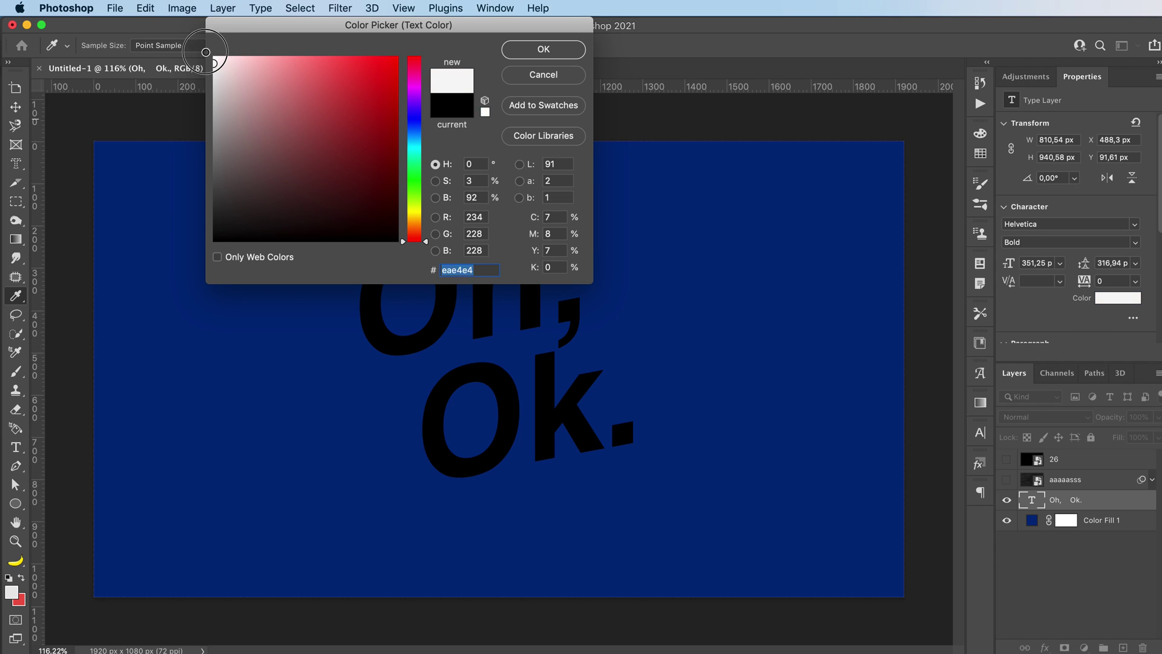
left_click(543, 50)
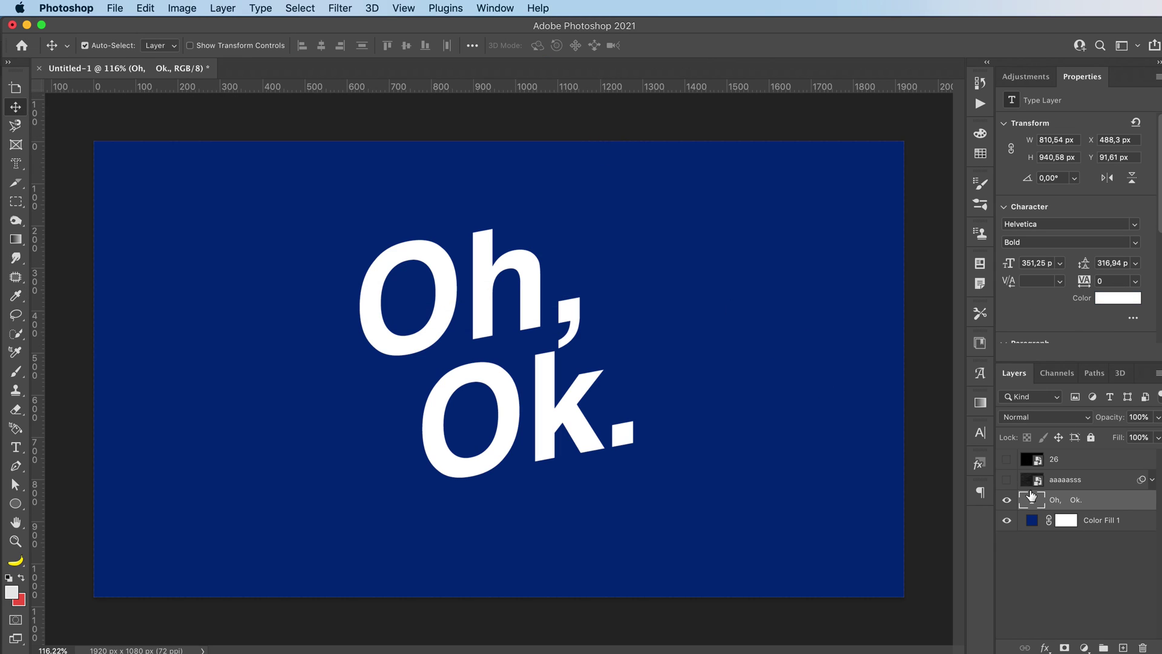
Step: Add a black drop shadow to the text: angle 136°, distance 45 px, size 0 px
double_click(1112, 504)
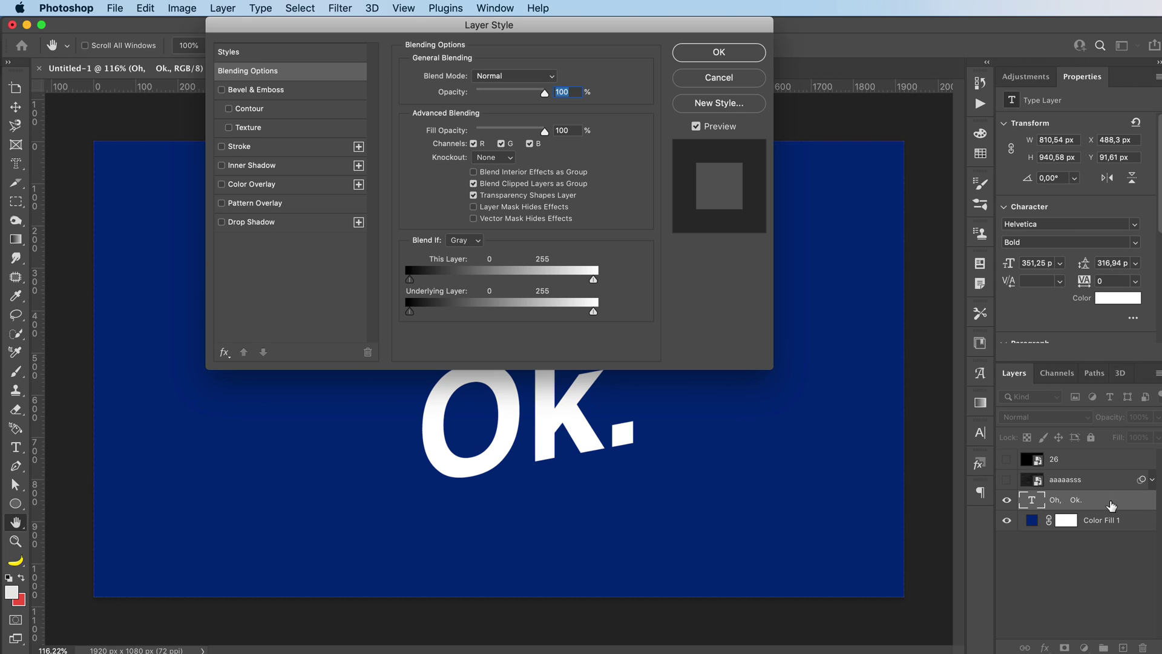
left_click(274, 223)
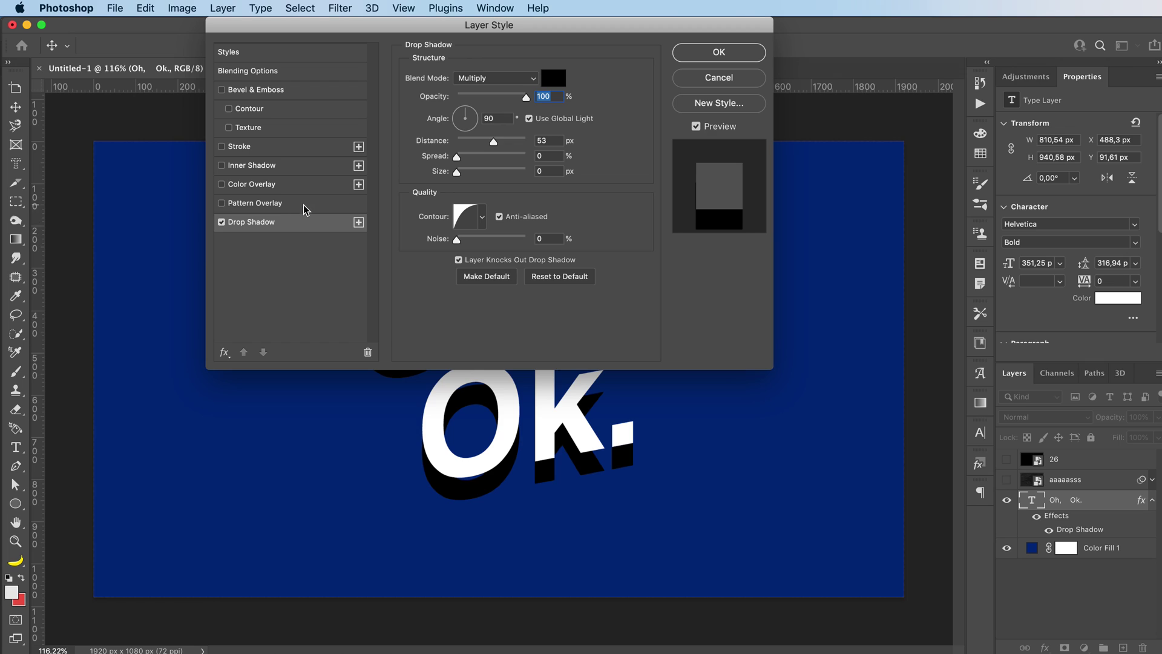
left_click(222, 222)
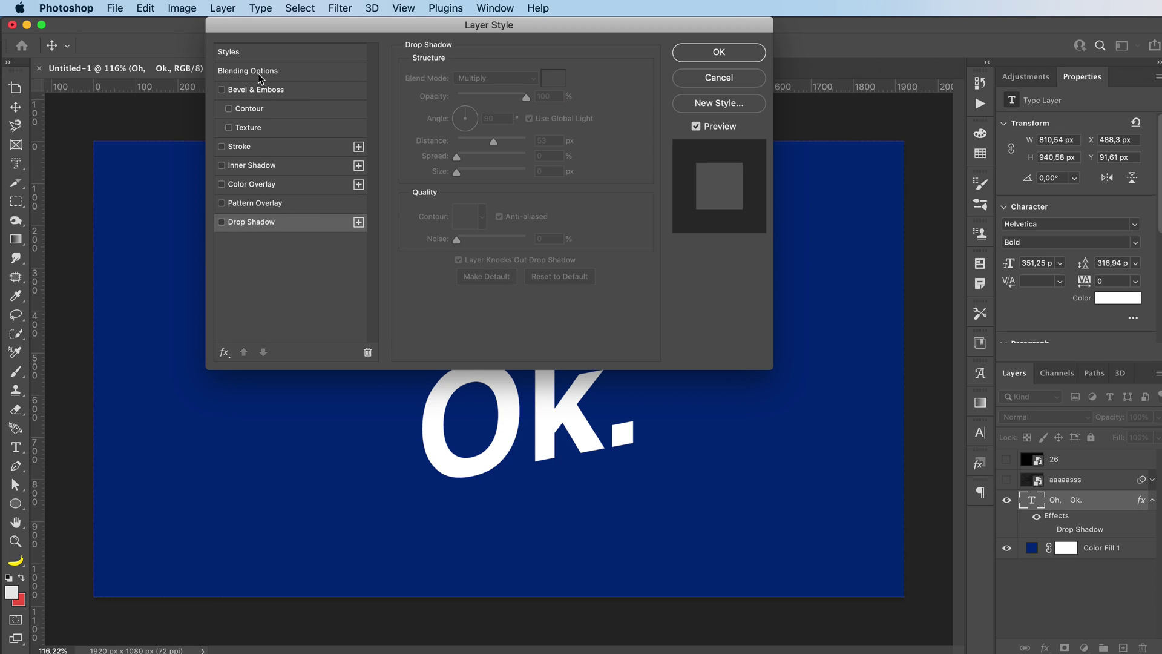
left_click(224, 351)
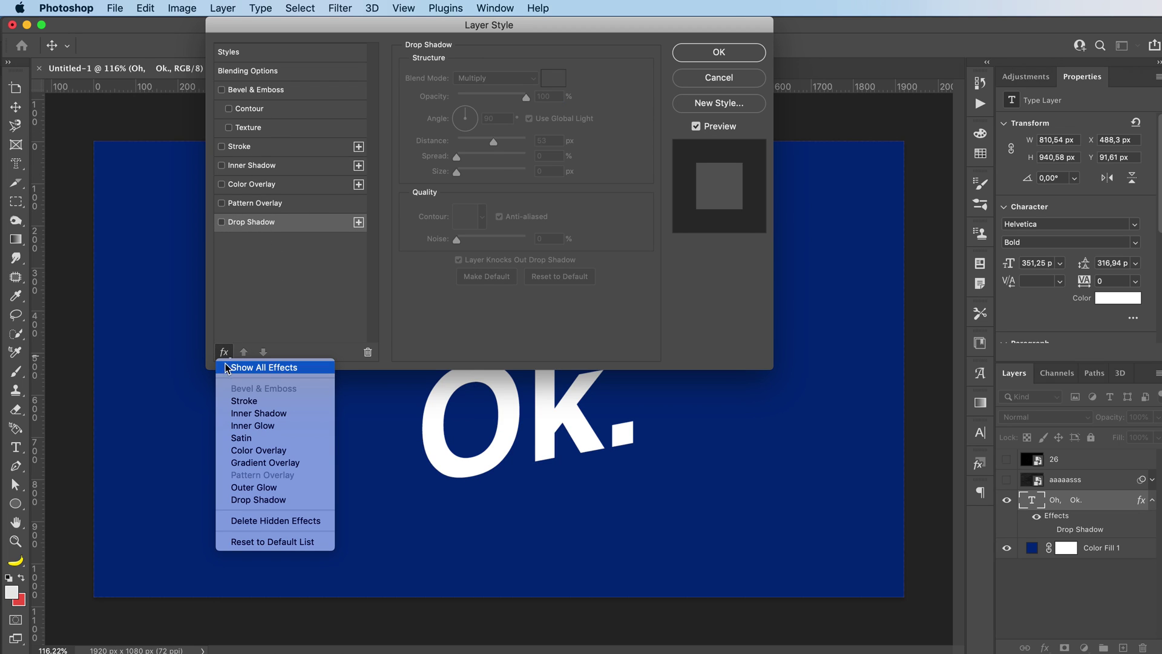
left_click(269, 276)
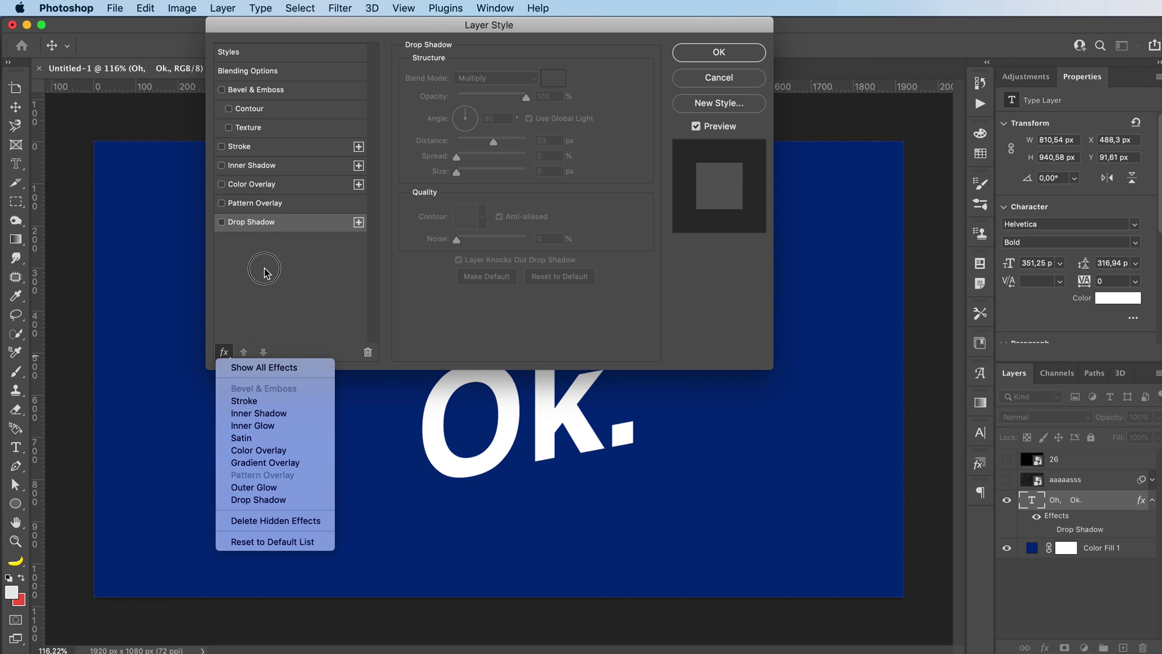
left_click(274, 224)
left_click_drag(437, 33, 267, 33)
left_click_drag(281, 121, 290, 112)
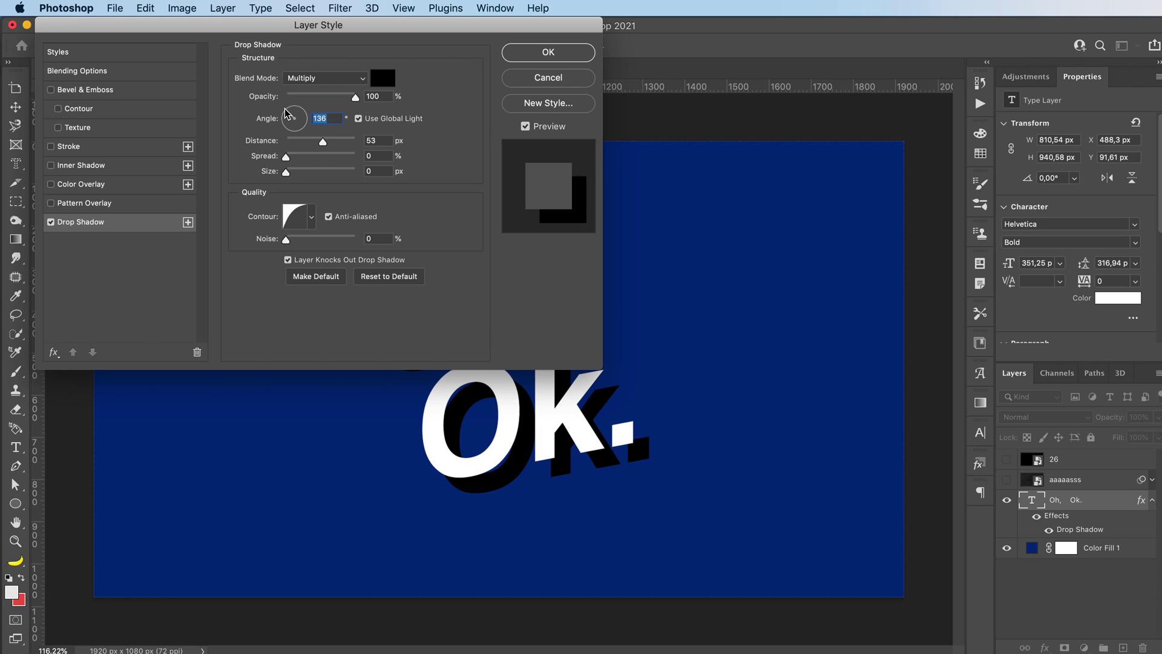
double_click(382, 97)
left_click_drag(323, 143, 319, 145)
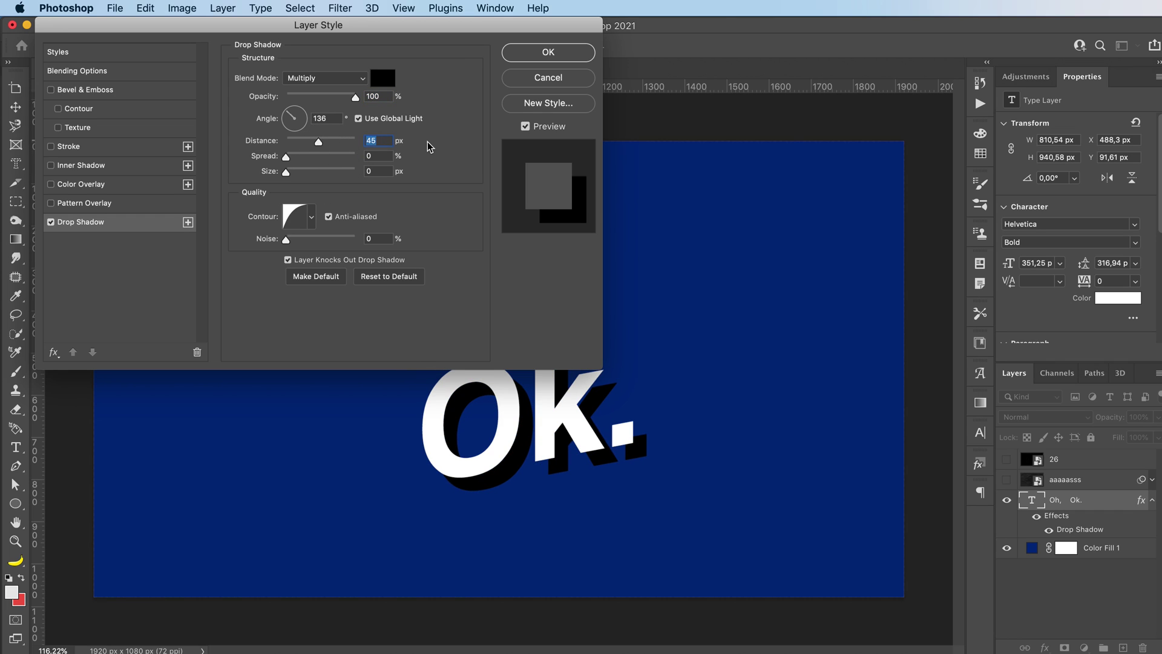
left_click(552, 52)
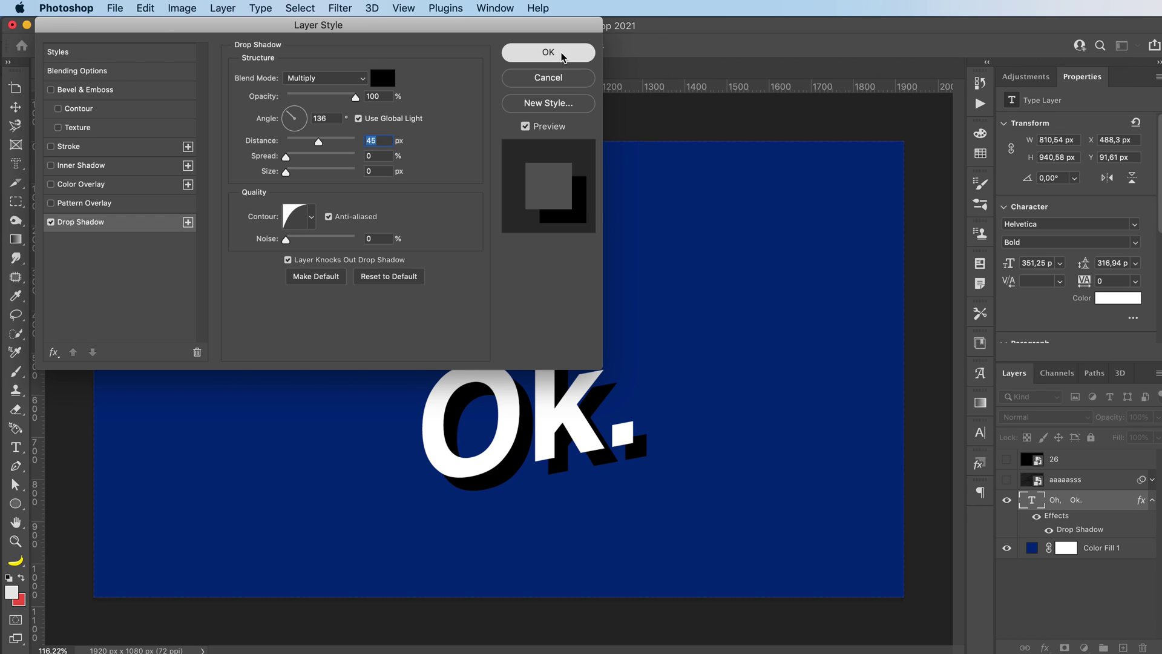
left_click(1152, 502)
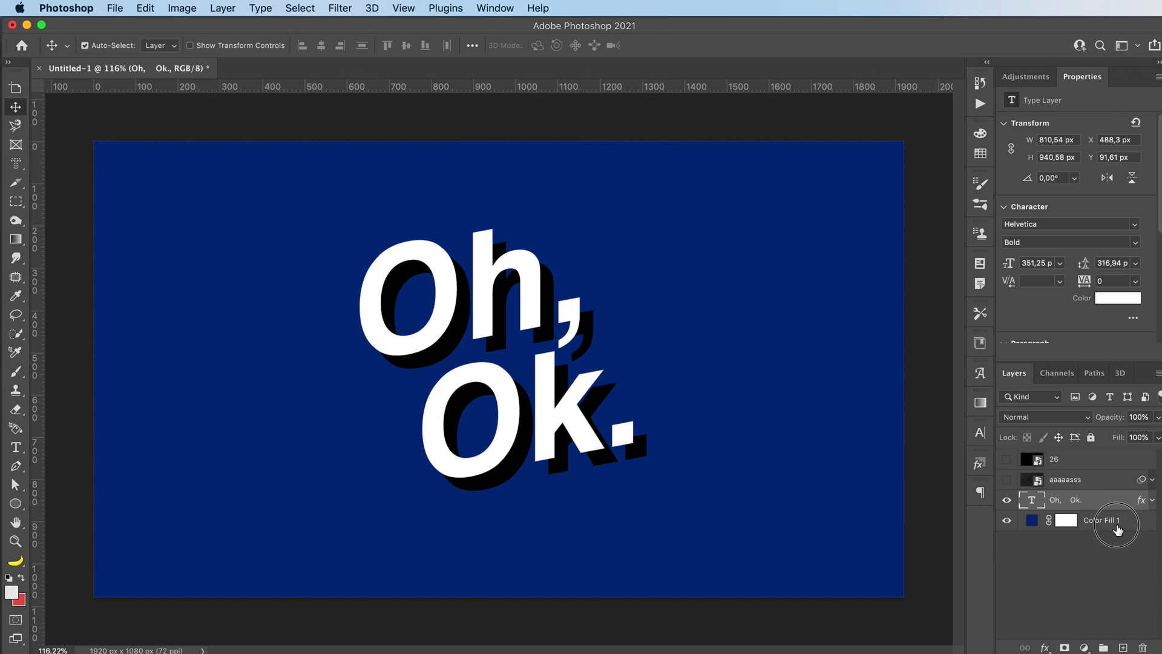
Step: Create empty 'Layer 1' above Color Fill 1, then zoom in on the 'Oh,' lettering
left_click(1110, 524)
left_click(1124, 647)
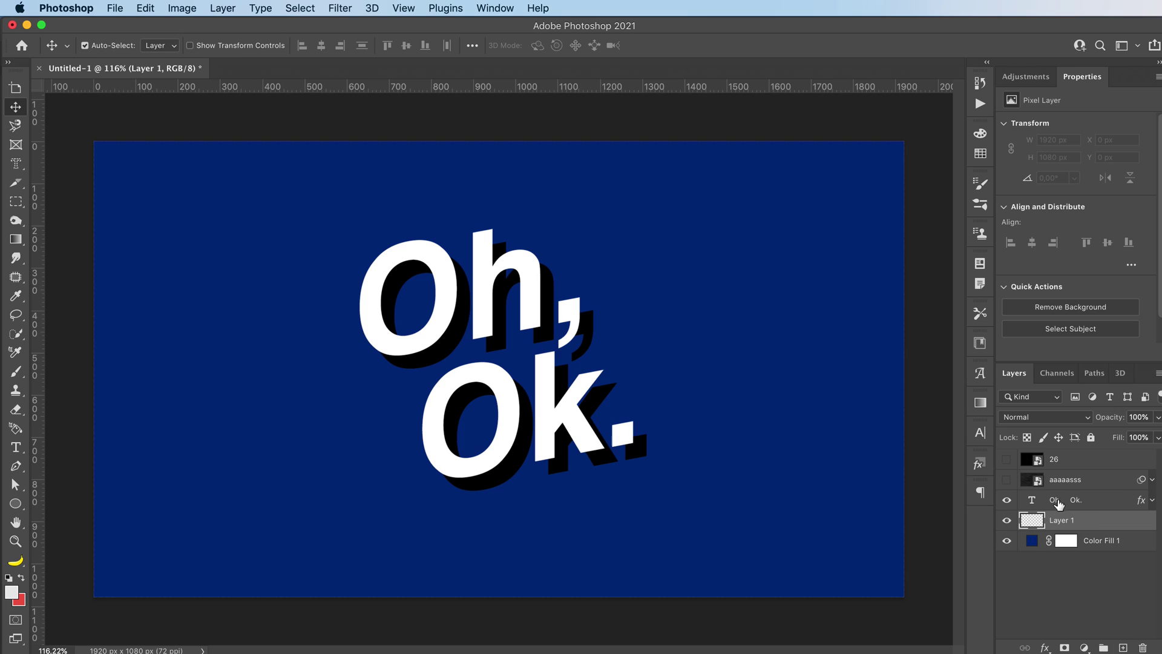
key("z")
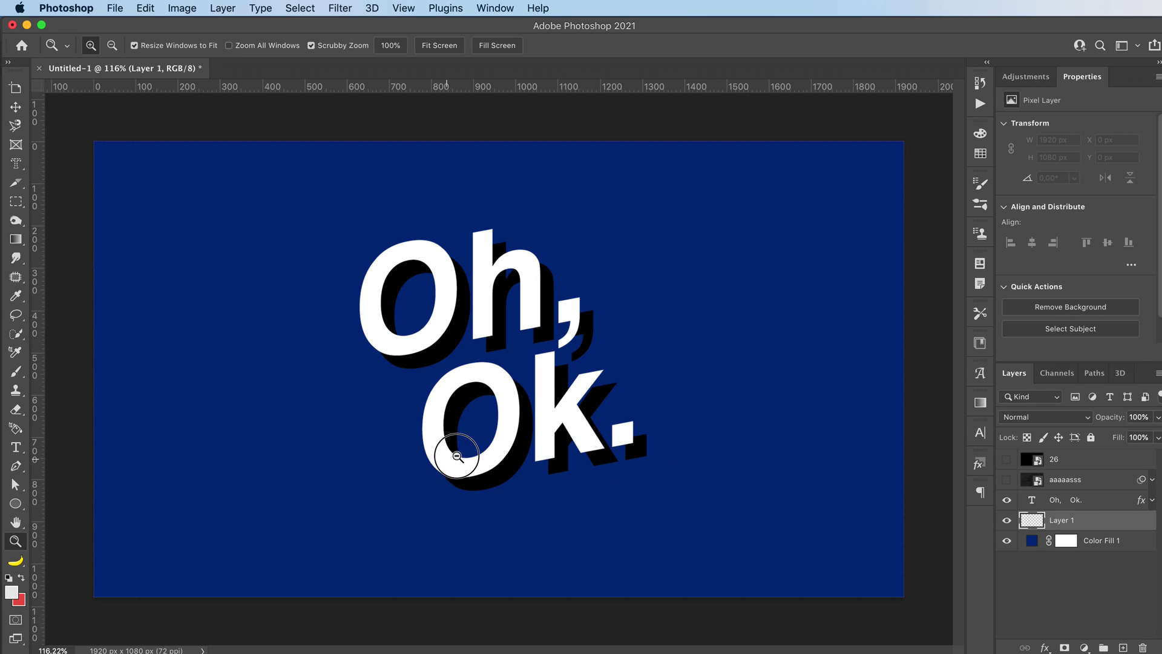
left_click_drag(455, 457, 498, 441)
scroll(448, 408, "up", 5)
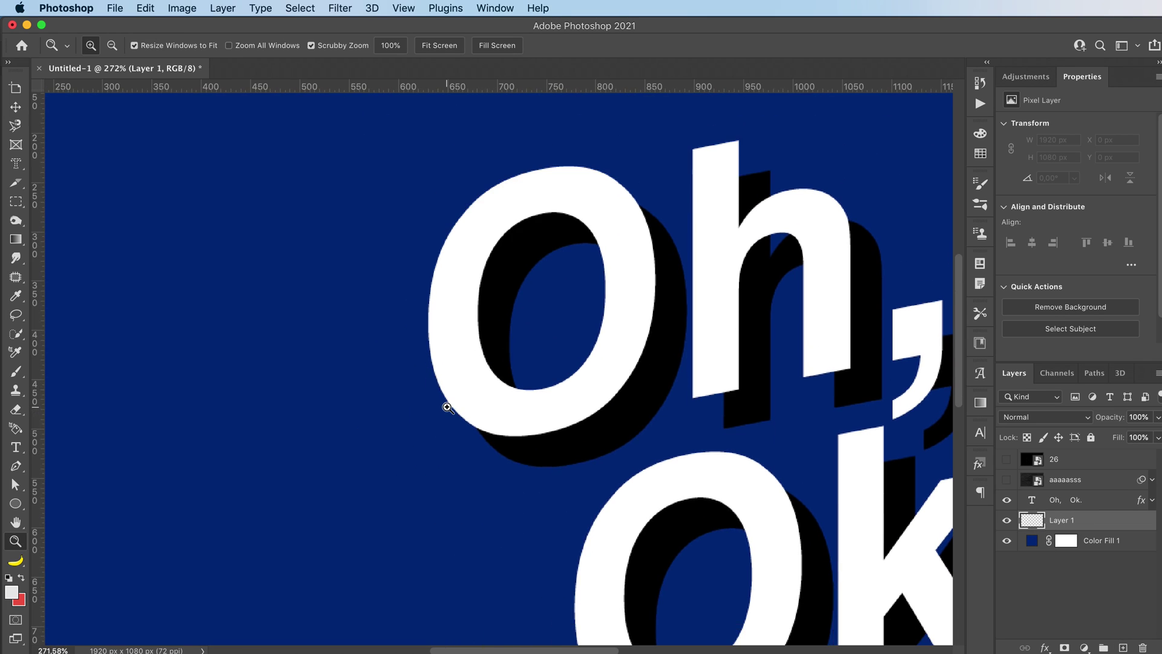
Step: Trace a closed curved pen path along the O's side and turn it into a selection
key("p")
left_click(436, 376)
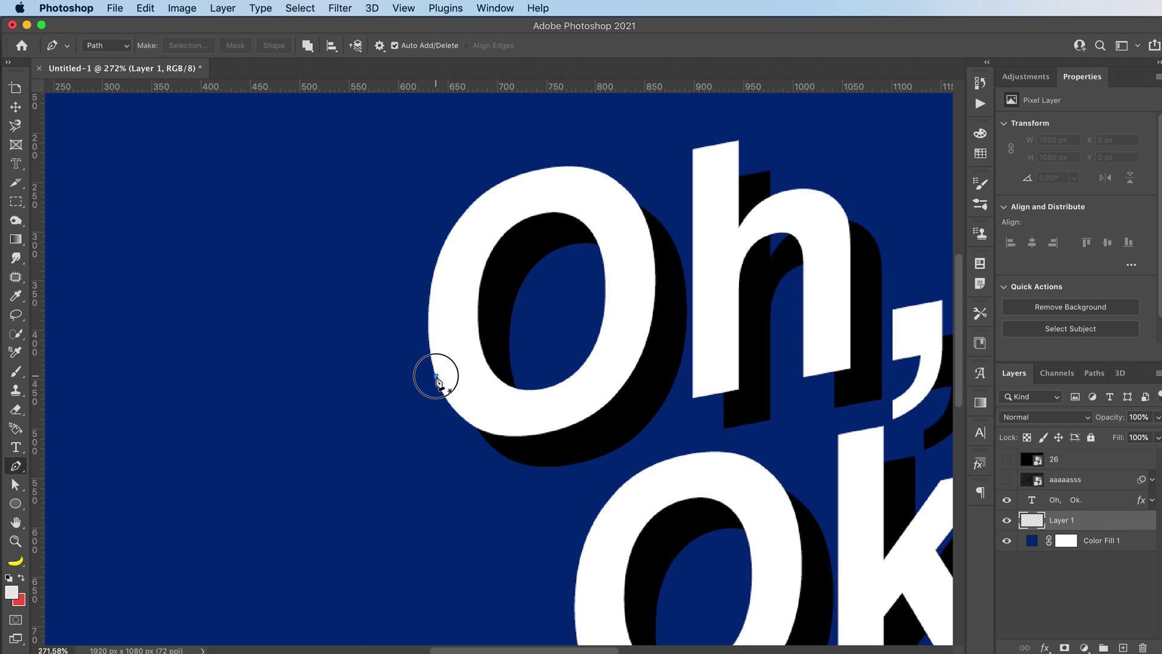
left_click_drag(511, 461, 567, 486)
left_click_drag(672, 248, 671, 238)
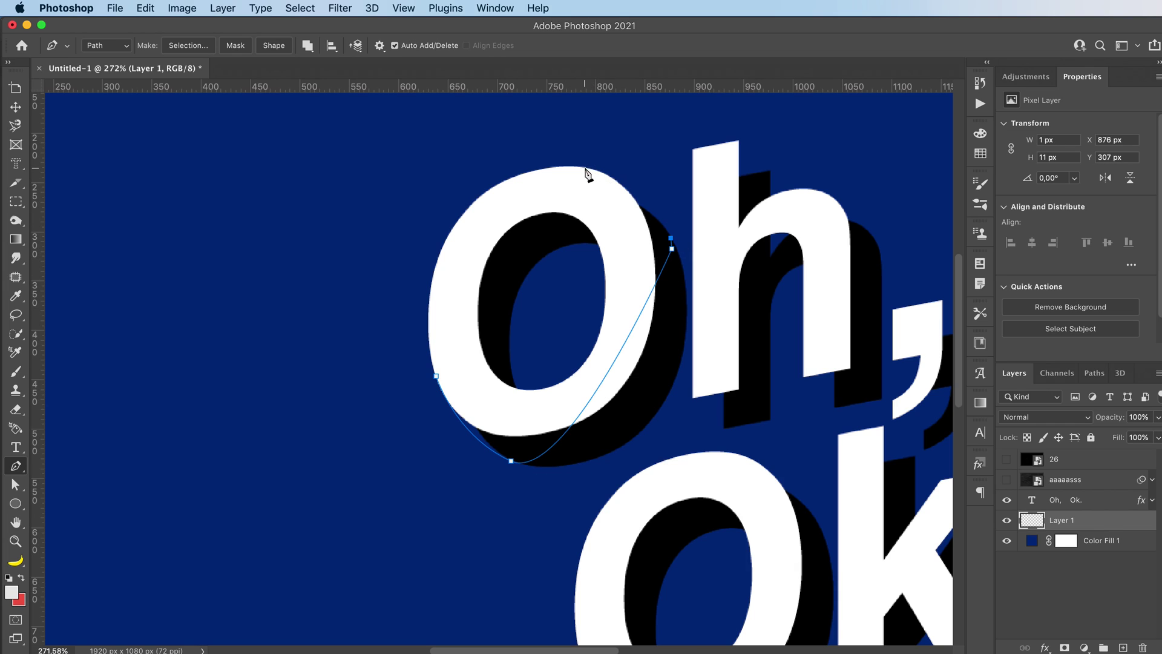
left_click_drag(582, 167, 636, 251)
left_click_drag(577, 393, 483, 407)
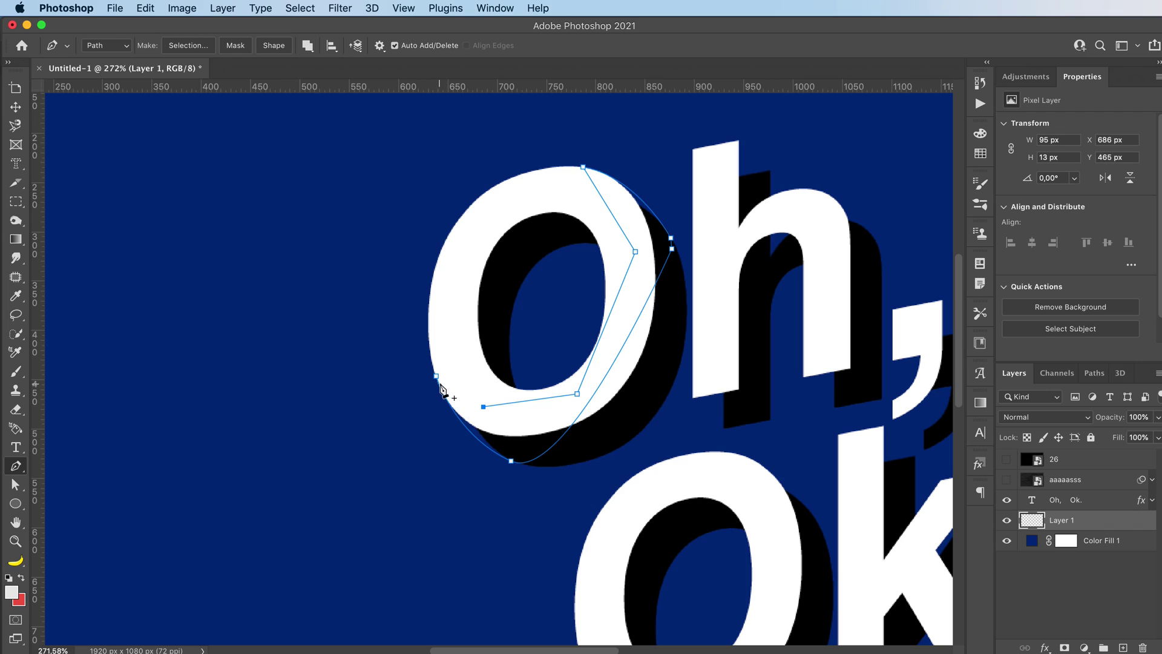
left_click(437, 380)
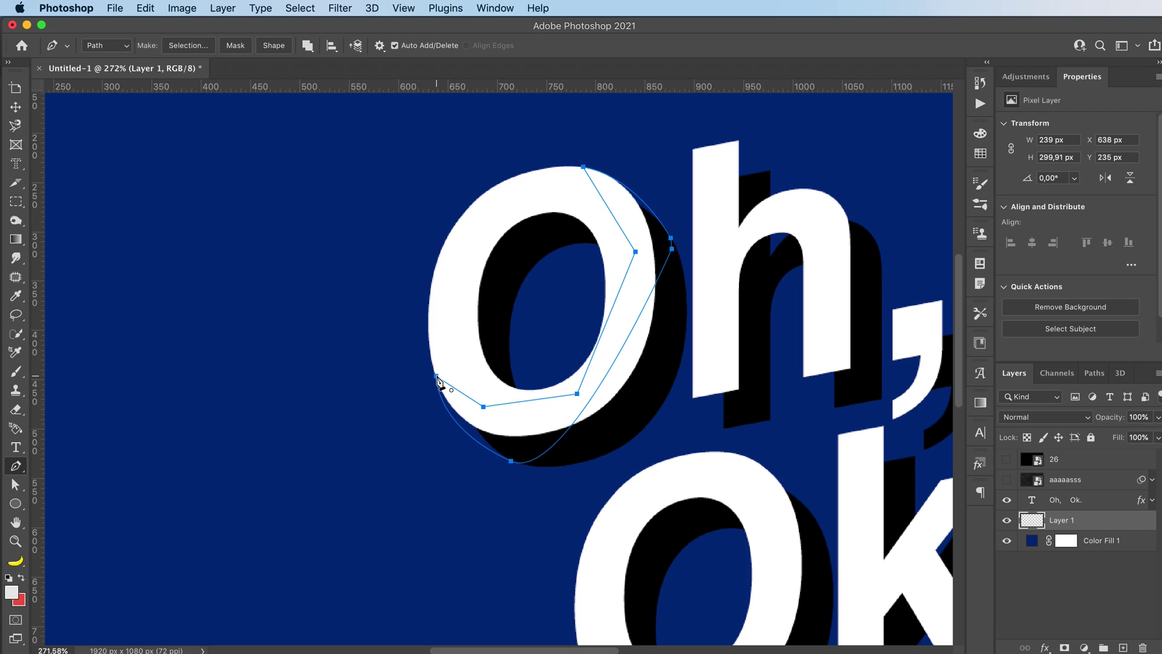
left_click(438, 384, "super")
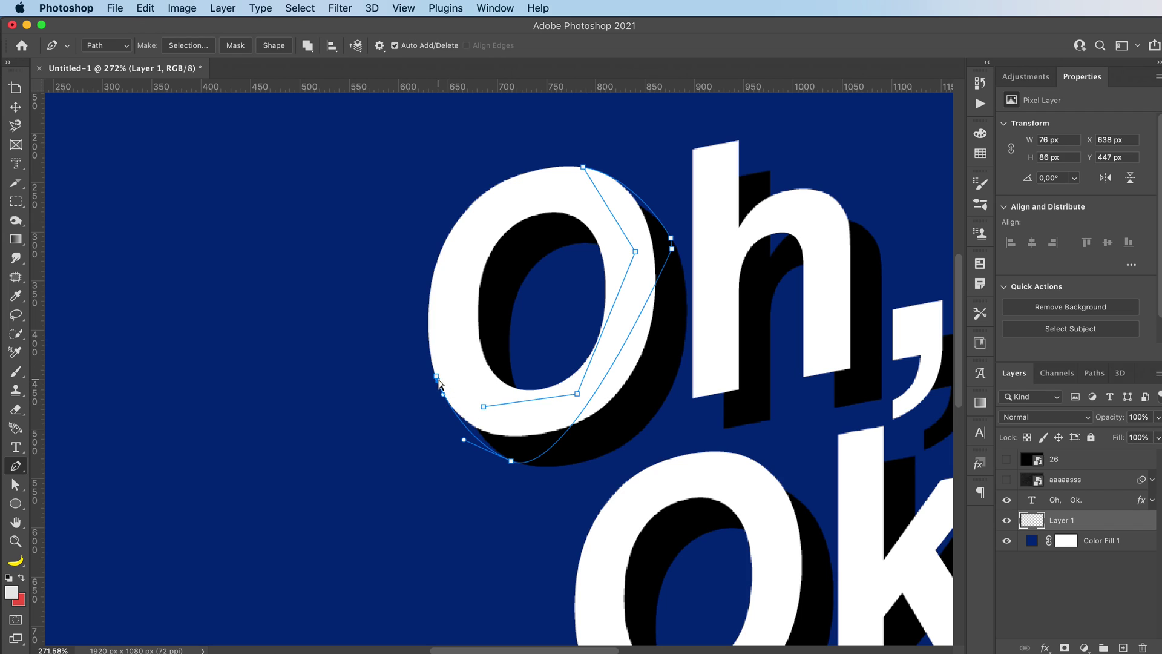
left_click(448, 378, "super")
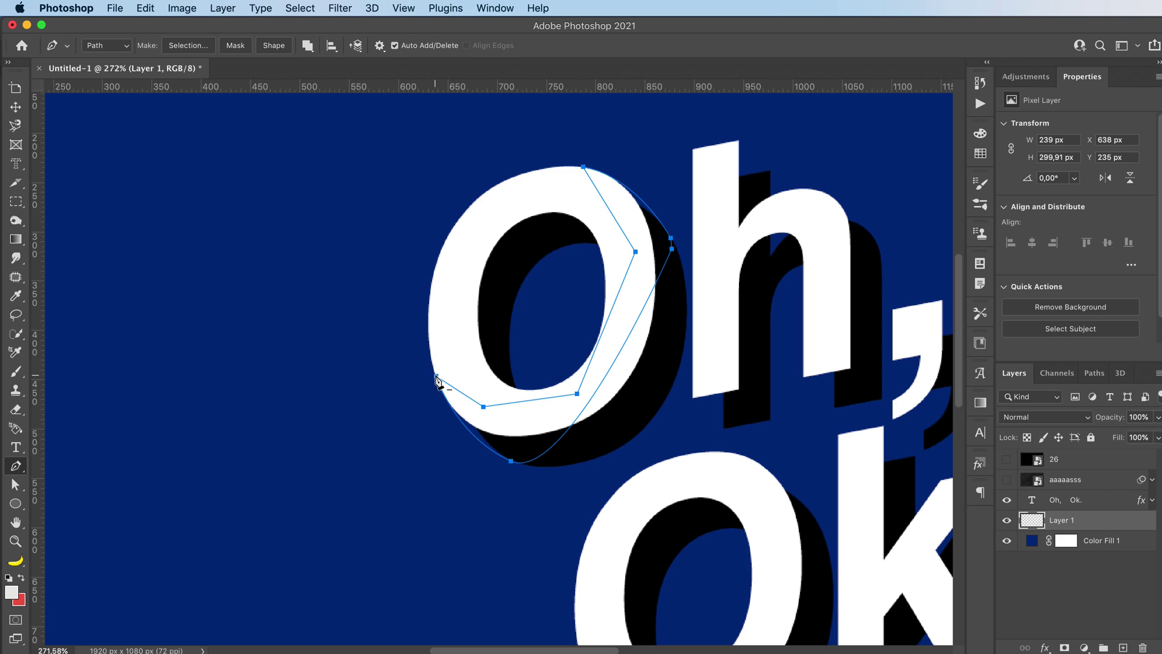
left_click(188, 46)
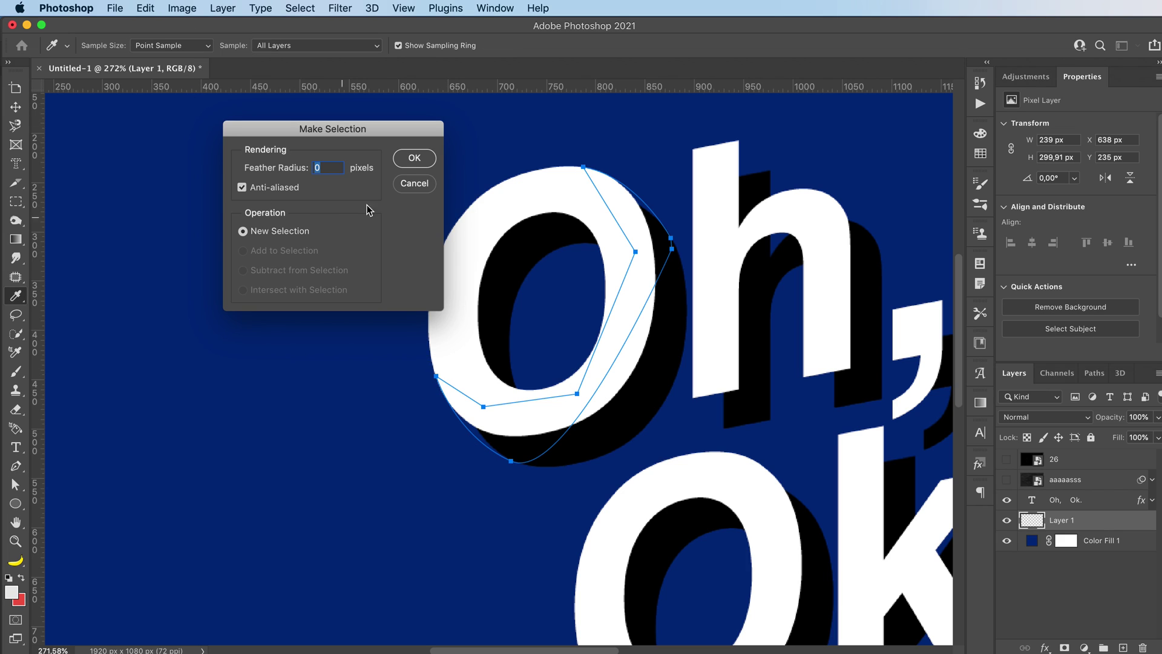
left_click(414, 159)
Step: Paint the O selection solid black on Layer 1, then deselect
key("b")
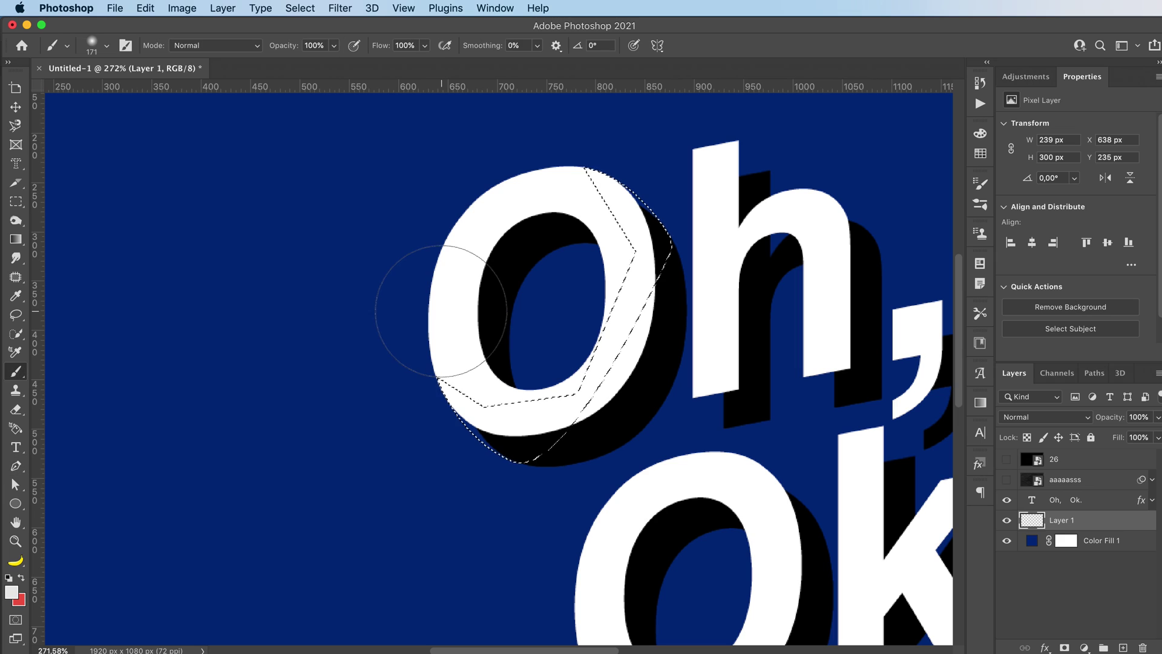
left_click(11, 592)
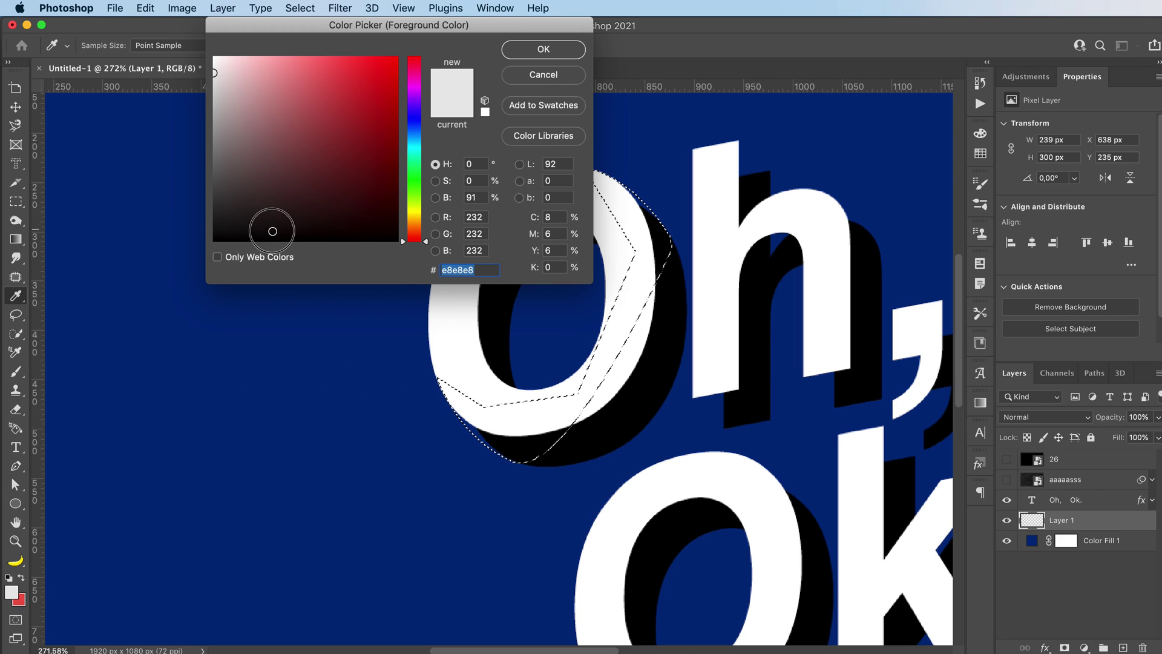
left_click_drag(270, 226, 219, 262)
left_click(532, 50)
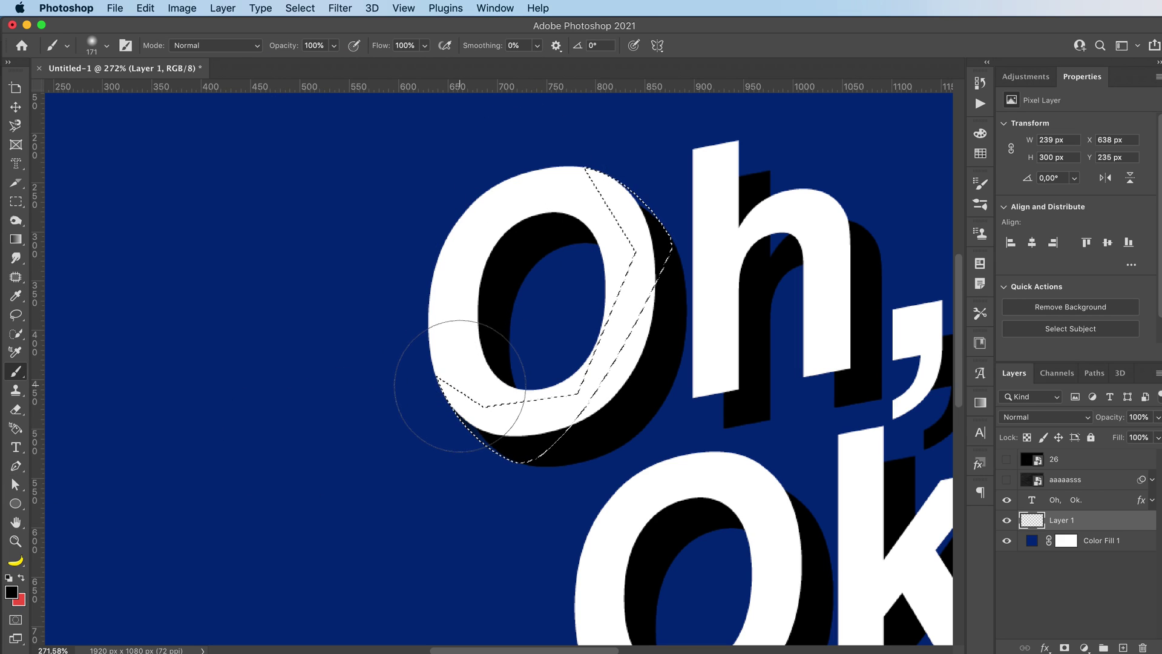
mouse_move(465, 408)
left_mouse_down()
mouse_move(497, 430)
mouse_move(537, 405)
mouse_move(647, 266)
mouse_move(613, 167)
mouse_move(643, 219)
left_mouse_up()
key("ctrl+d")
scroll(636, 247, "right", 4)
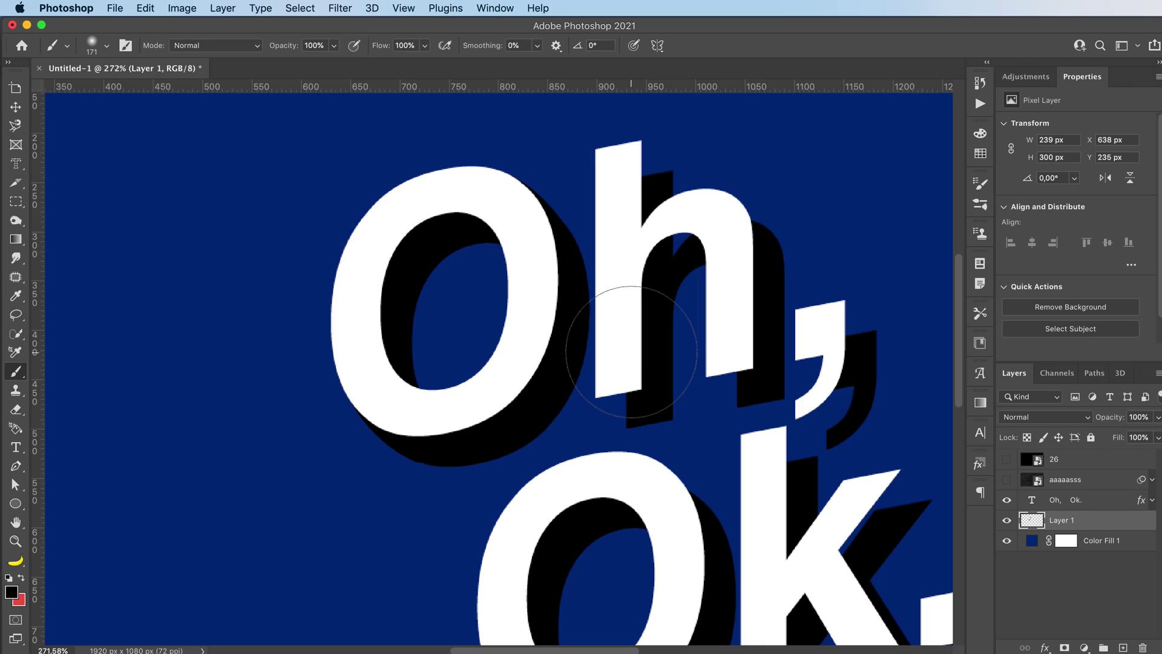
key("p")
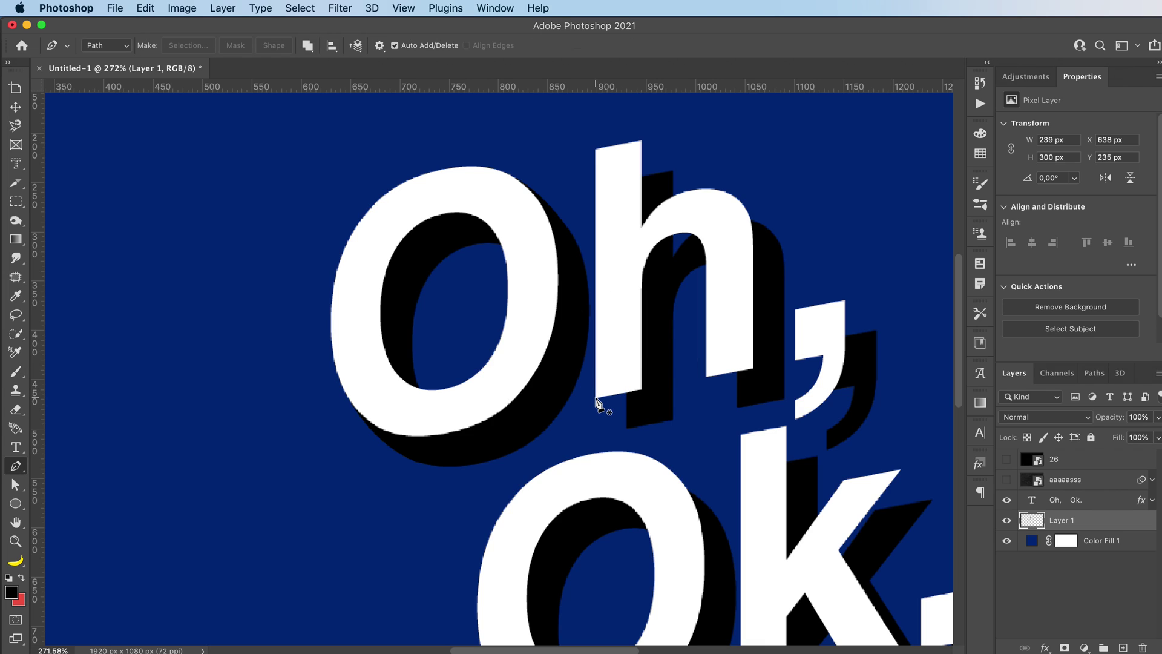
Step: Trace a closed pen path along the h's stem and arch toward its shadow
left_click(597, 398)
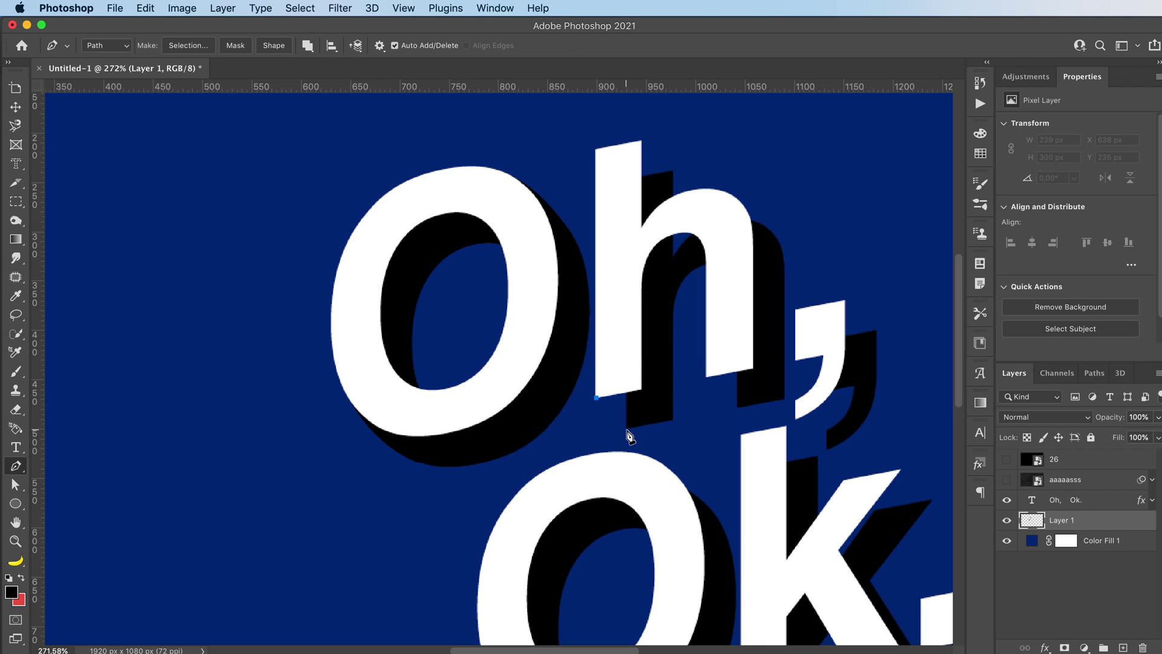
left_click(628, 430)
left_click(656, 404)
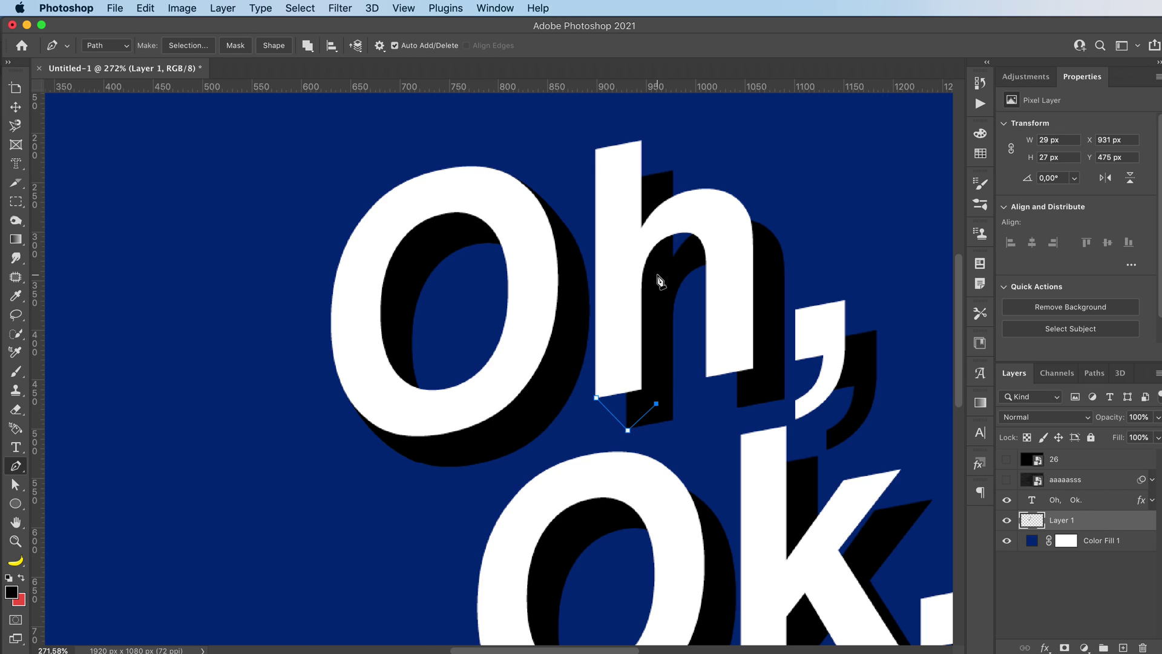
left_click(659, 272)
left_click(708, 252)
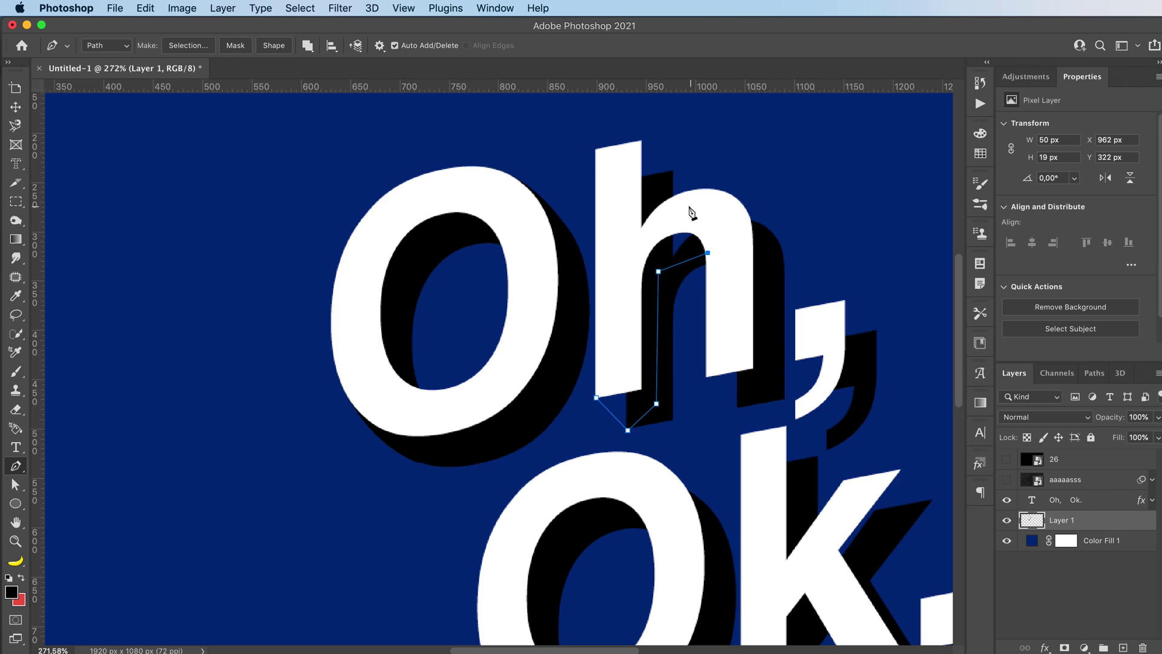
left_click(669, 200)
left_click(672, 172)
left_click(641, 141)
left_click(624, 242)
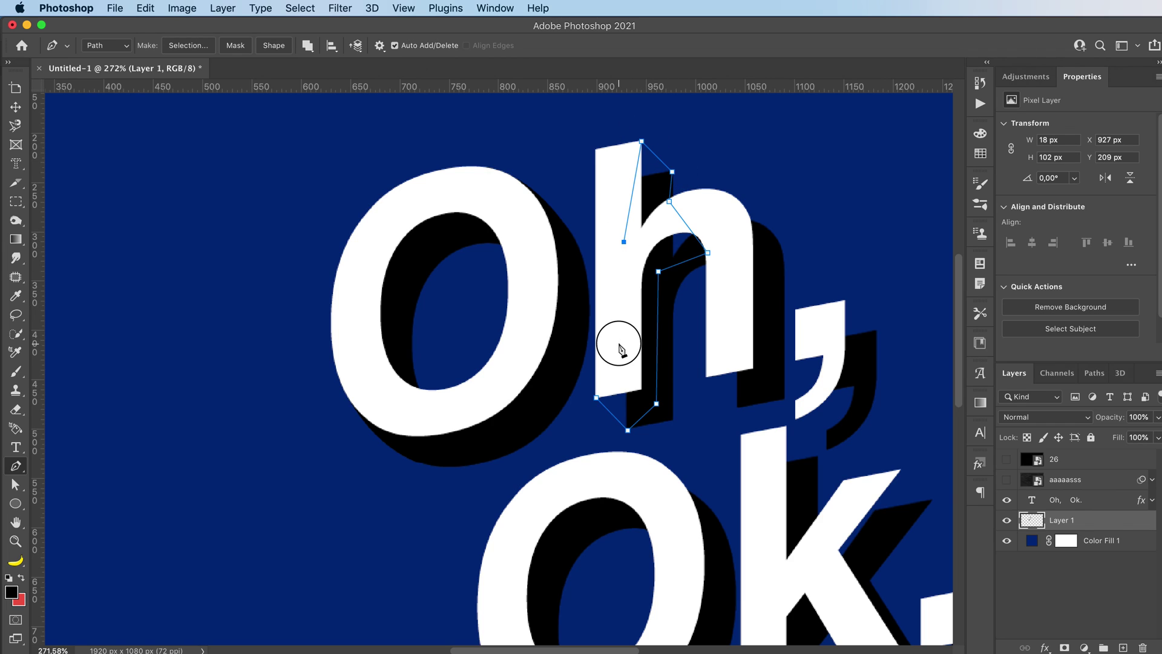
left_click(618, 344)
left_click(596, 398)
Step: Convert the h path to a selection, paint it black, and deselect
left_click(188, 46)
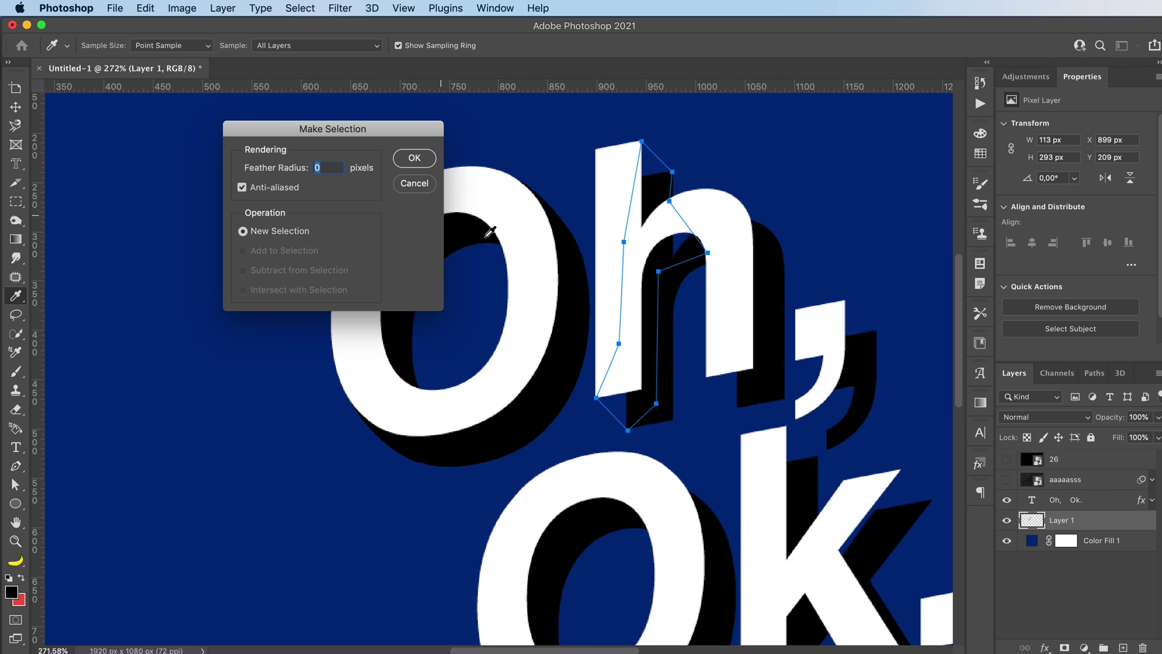
left_click(415, 158)
key("b")
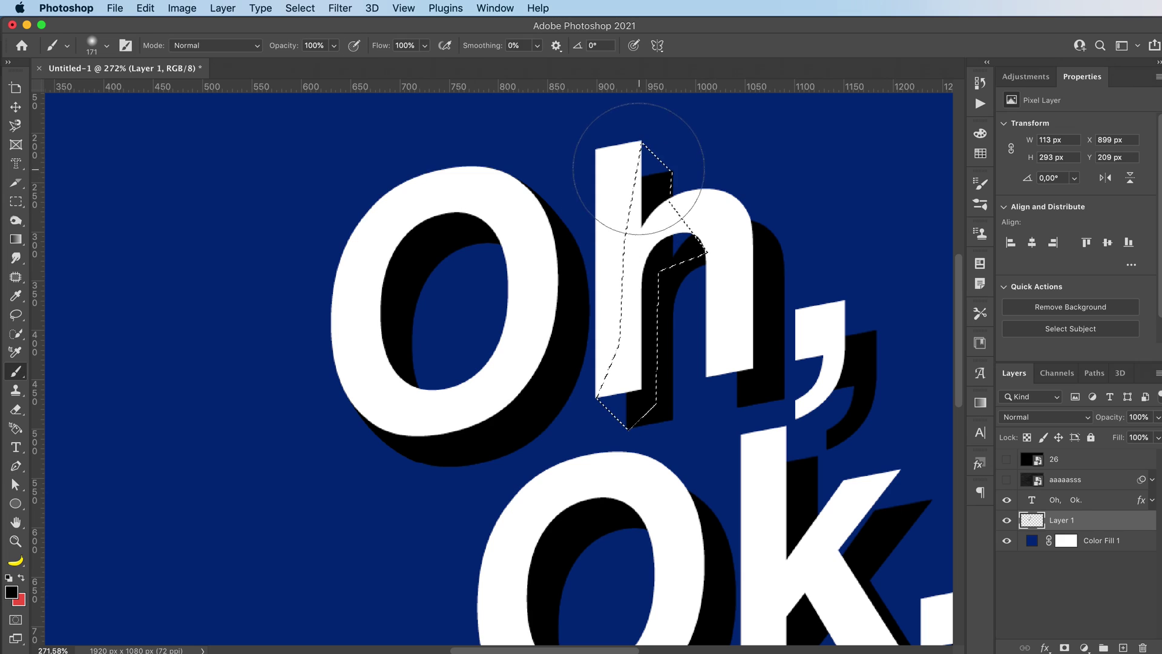
mouse_move(651, 195)
left_mouse_down()
mouse_move(645, 221)
mouse_move(670, 238)
mouse_move(619, 411)
mouse_move(597, 409)
mouse_move(618, 384)
left_mouse_up()
key("ctrl+d")
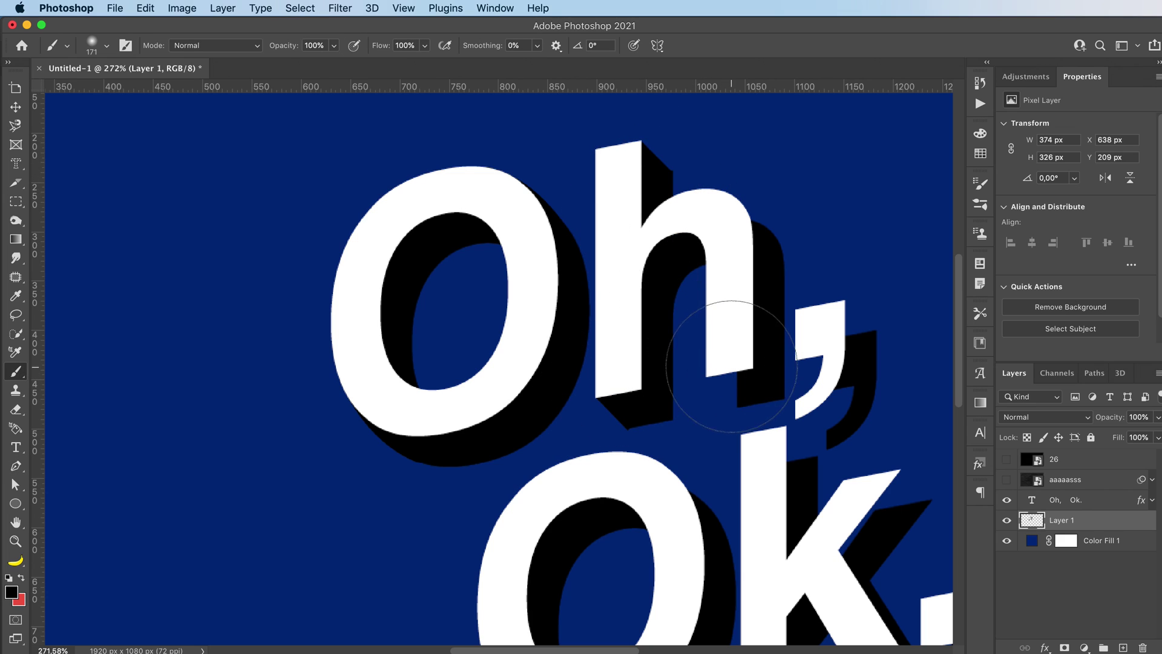
left_click_drag(735, 360, 586, 367)
left_click(90, 46)
Step: Use a 4 px Hard Round brush to paint black into the gaps by the h and comma
left_click(113, 271)
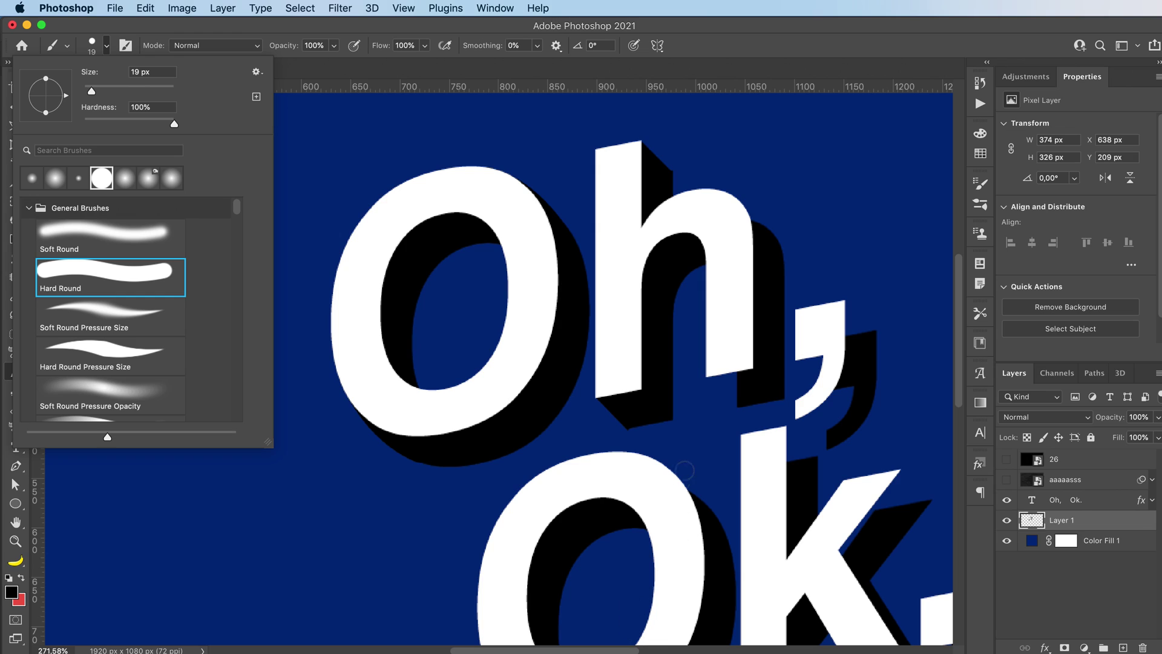
left_click_drag(737, 362, 730, 376)
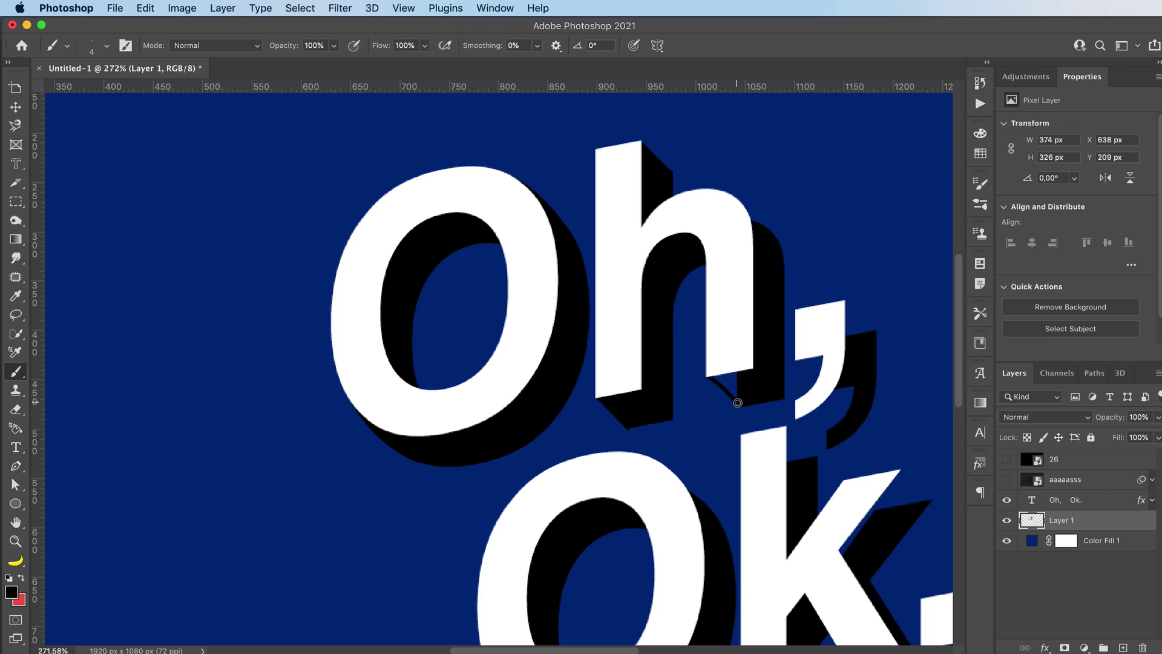
mouse_move(736, 400)
left_mouse_down()
mouse_move(723, 379)
mouse_move(737, 373)
left_mouse_up()
left_click_drag(734, 405, 749, 403)
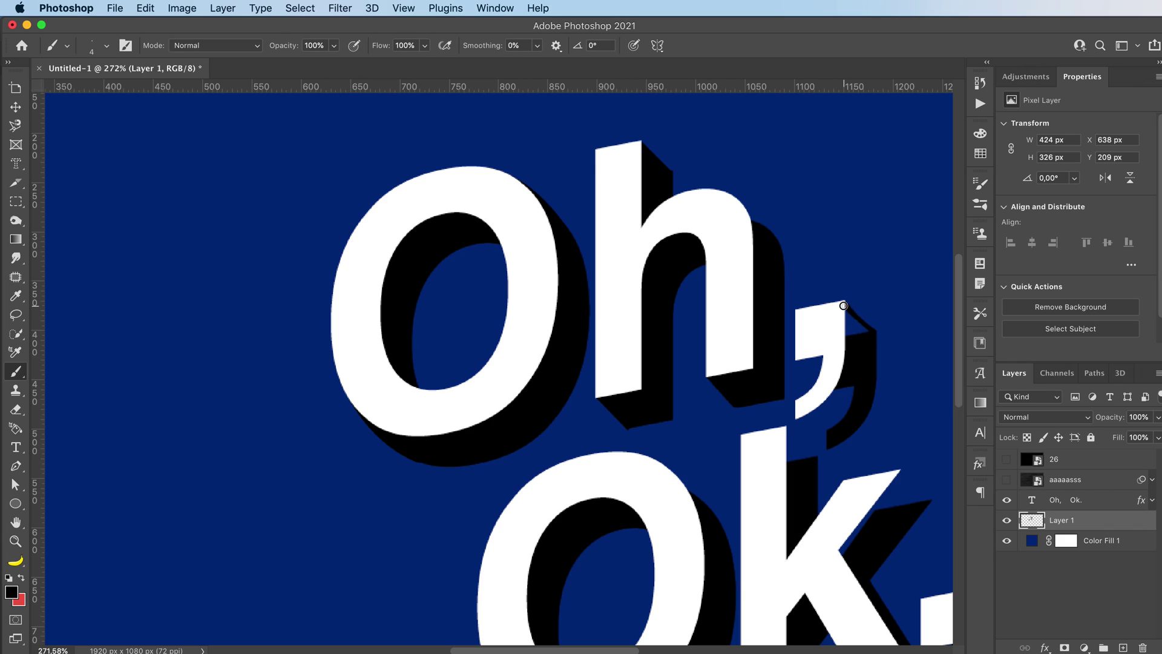
mouse_move(844, 305)
left_mouse_down()
mouse_move(858, 324)
mouse_move(848, 334)
left_mouse_up()
key("bracketright")
key("bracketright")
key("bracketright")
key("bracketright")
key("bracketright")
key("bracketright")
key("bracketright")
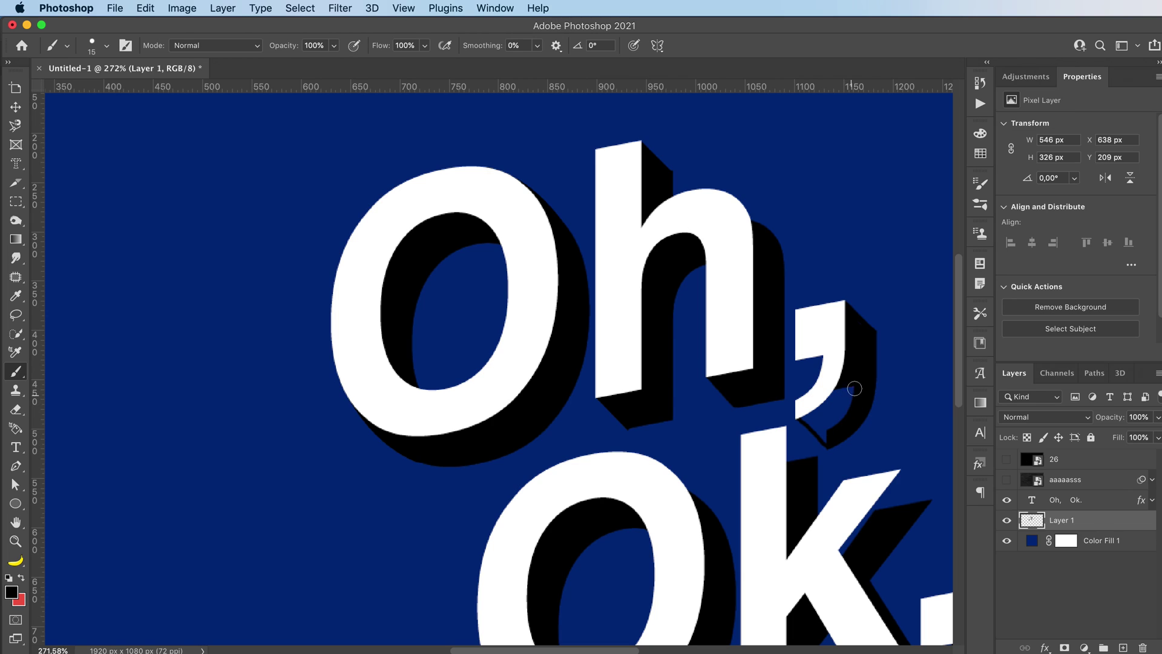
Step: Paint black into the shadow gaps of the comma and the k with a 10 px brush
mouse_move(806, 416)
left_mouse_down()
mouse_move(829, 436)
mouse_move(830, 409)
mouse_move(814, 414)
left_mouse_up()
left_click_drag(706, 469, 641, 334)
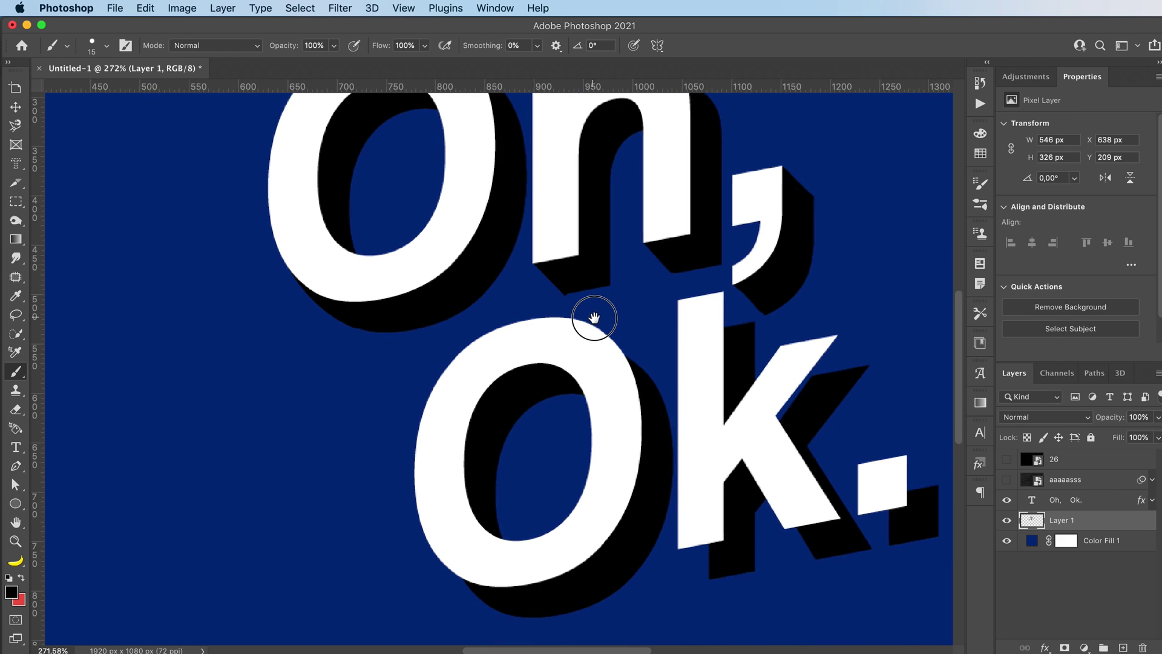
mouse_move(739, 223)
left_mouse_down()
mouse_move(760, 255)
mouse_move(761, 221)
left_mouse_up()
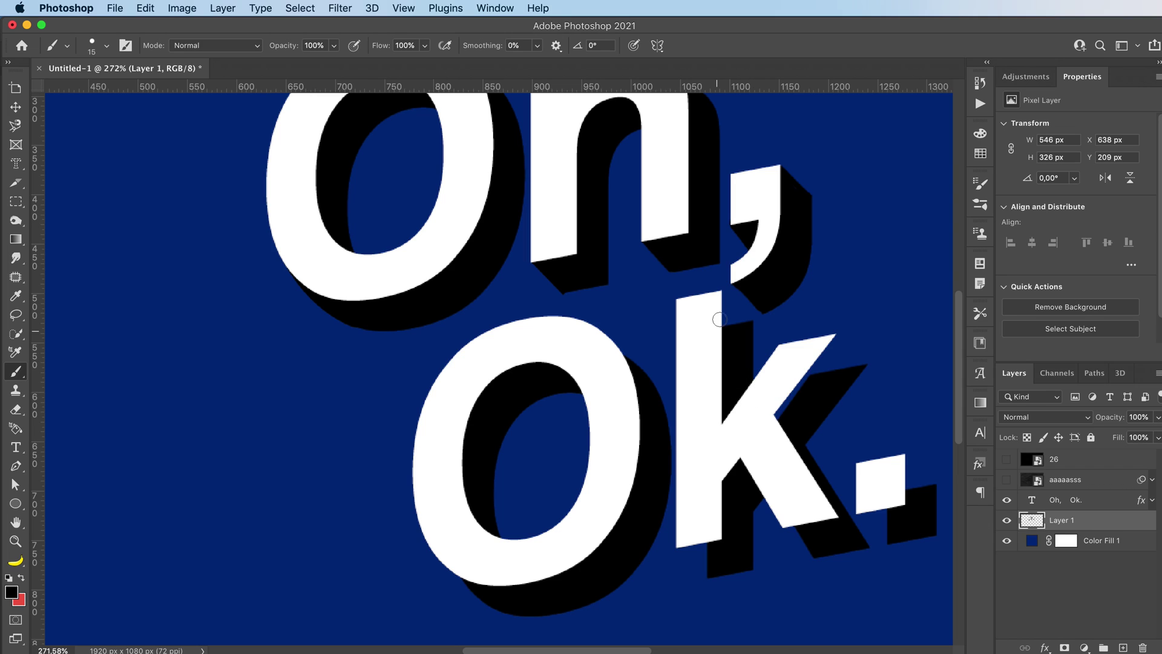
mouse_move(718, 319)
left_mouse_down()
mouse_move(718, 299)
mouse_move(747, 322)
mouse_move(715, 290)
mouse_move(734, 328)
left_mouse_up()
mouse_move(834, 338)
left_mouse_down()
mouse_move(862, 364)
mouse_move(835, 336)
mouse_move(821, 368)
mouse_move(841, 350)
mouse_move(850, 371)
mouse_move(805, 376)
mouse_move(778, 402)
mouse_move(749, 500)
left_mouse_up()
mouse_move(680, 546)
left_mouse_down()
mouse_move(708, 573)
mouse_move(693, 541)
left_mouse_up()
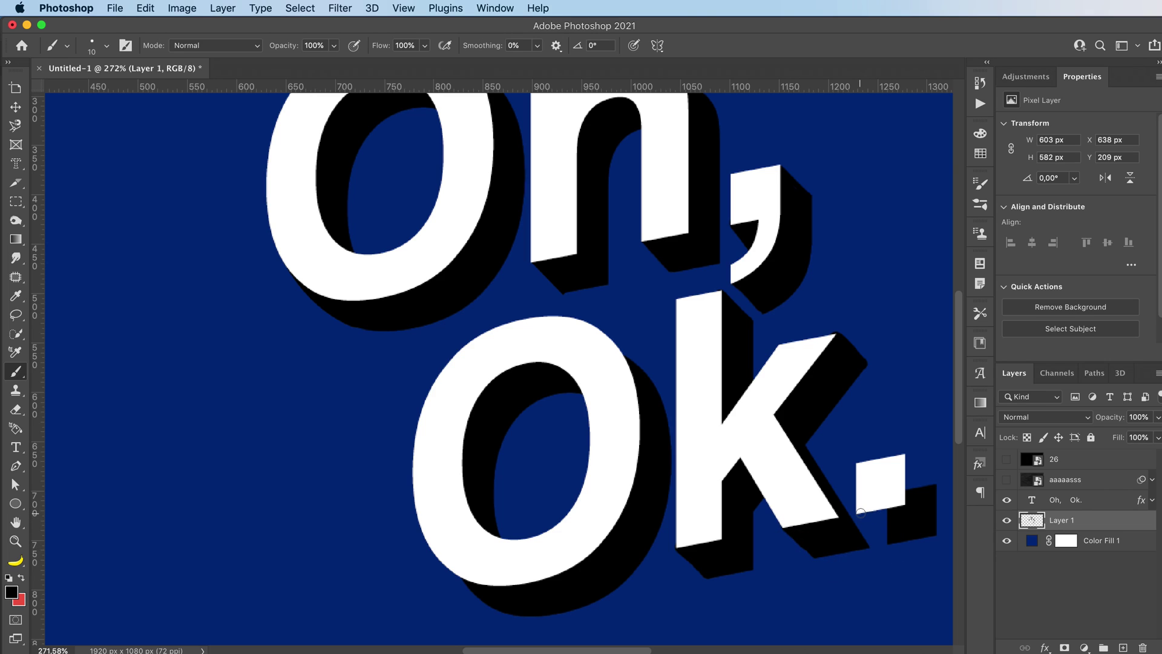
Step: Fill the gaps under the period and along the second O's lower-left shadow edge
mouse_move(860, 512)
left_mouse_down()
mouse_move(888, 538)
mouse_move(890, 509)
mouse_move(865, 513)
left_mouse_up()
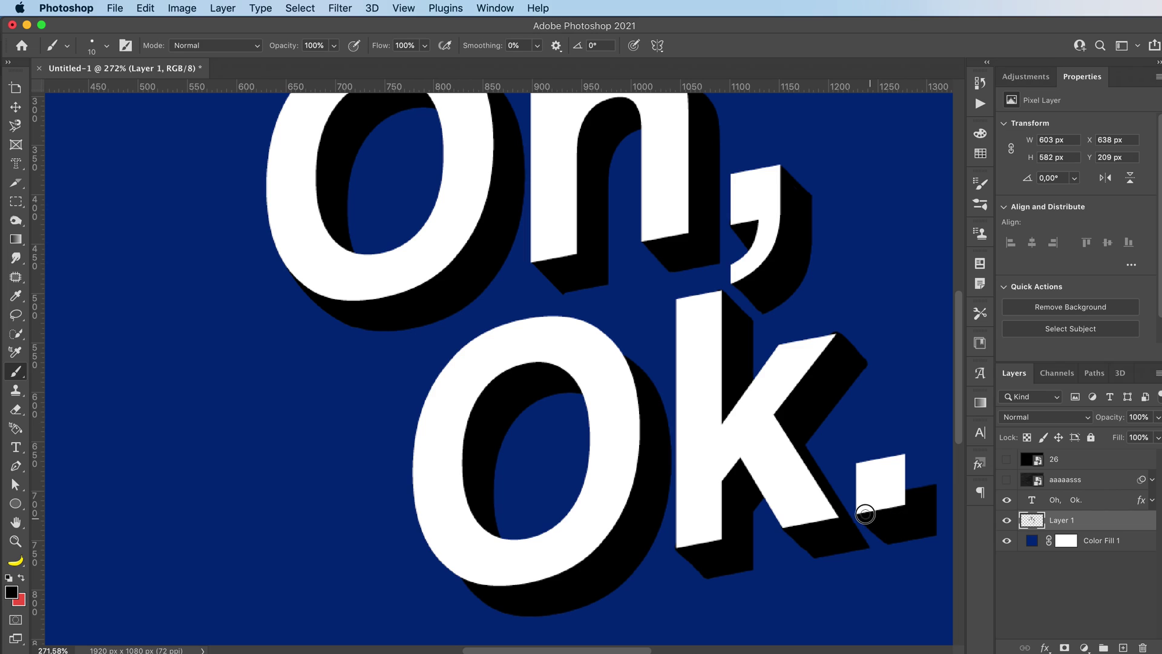
mouse_move(903, 458)
left_mouse_down()
mouse_move(931, 485)
mouse_move(900, 482)
left_mouse_up()
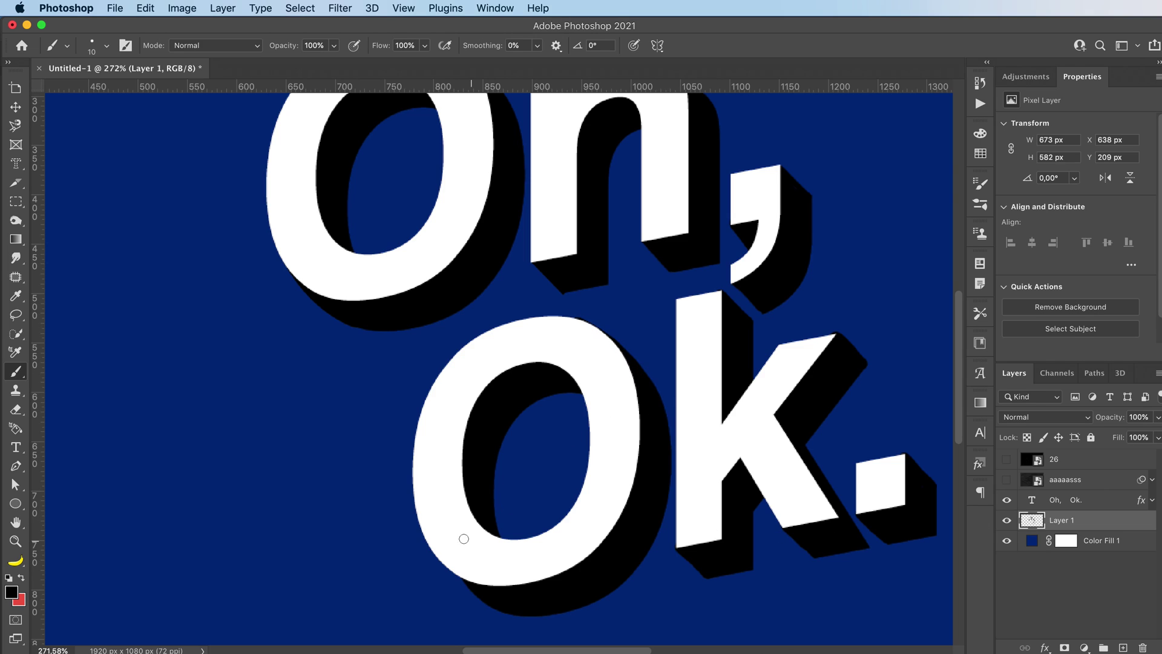
left_click_drag(434, 541, 496, 597)
mouse_move(427, 533)
left_mouse_down()
mouse_move(484, 599)
mouse_move(543, 595)
left_mouse_up()
Step: Set up the Eraser with a Hard Round tip at 8 px and bring the 'Oh,' line into view
key("e")
mouse_move(569, 289)
left_mouse_down("ctrl+alt")
mouse_move(474, 303)
mouse_move(569, 292)
left_mouse_up("ctrl+alt")
left_click(106, 45)
left_click(103, 279)
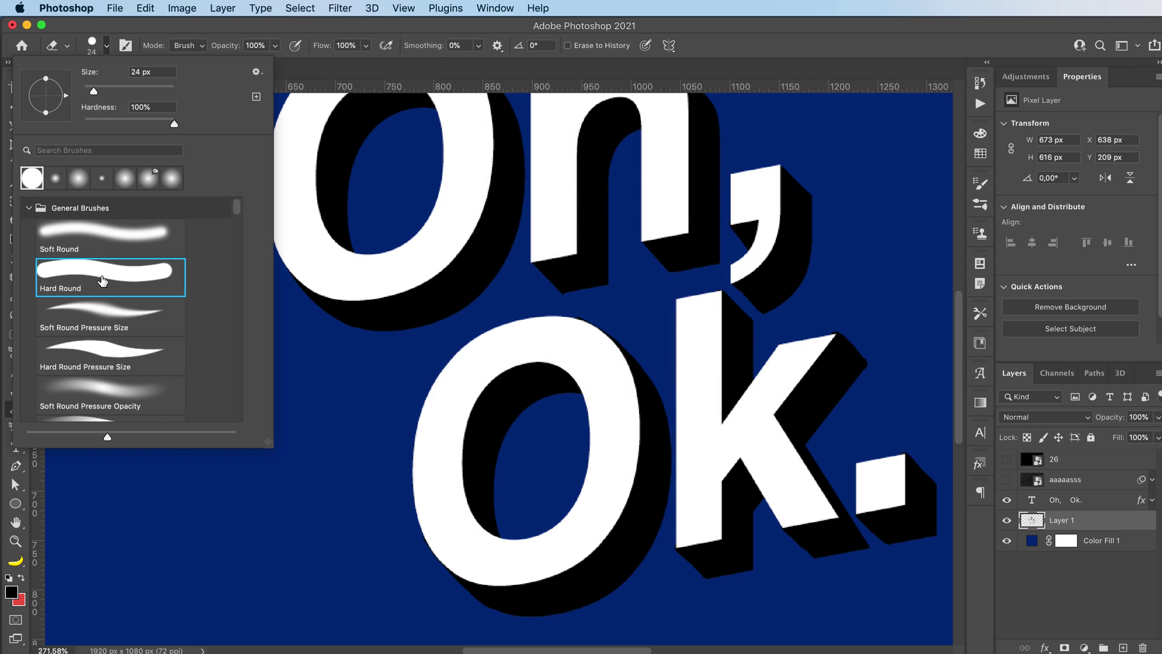
left_click(570, 305)
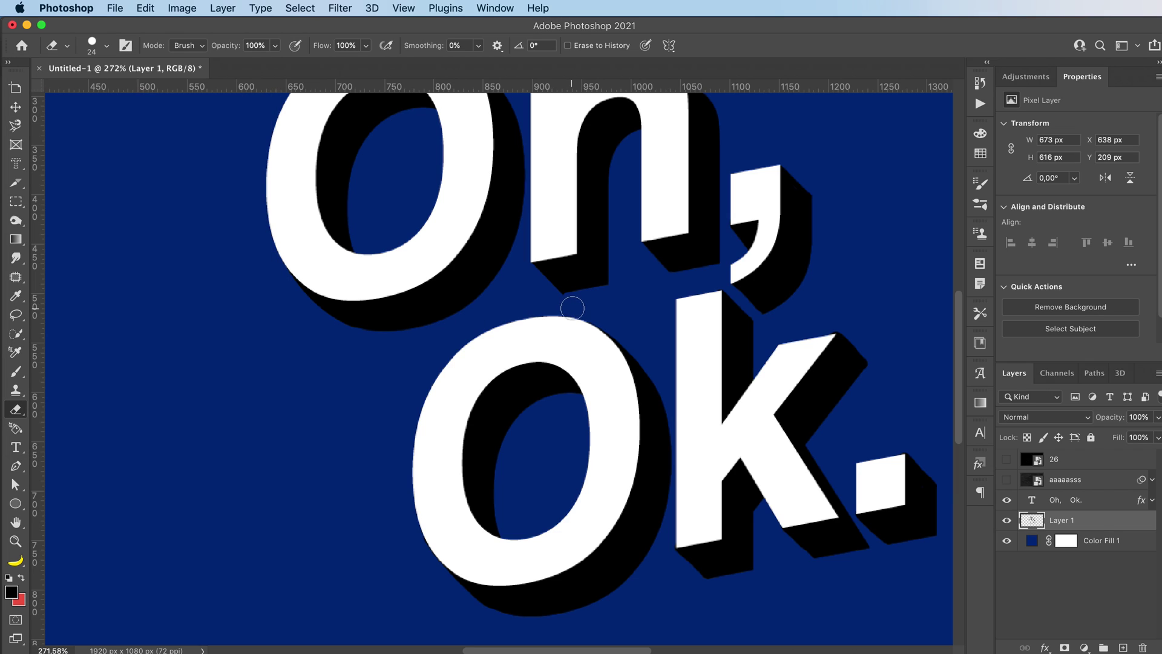
left_click_drag(572, 308, 567, 309, "ctrl+alt")
left_click_drag(331, 394, 306, 498)
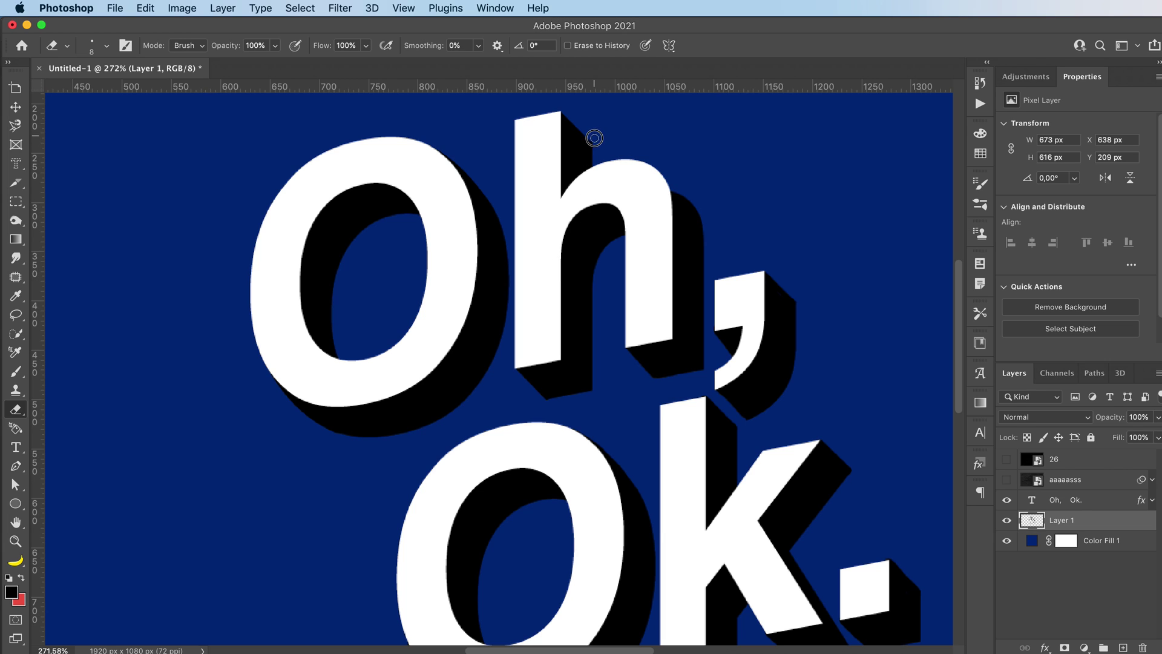
Step: Zoom out to the whole canvas and make the speckled texture layer 26 visible
key("z")
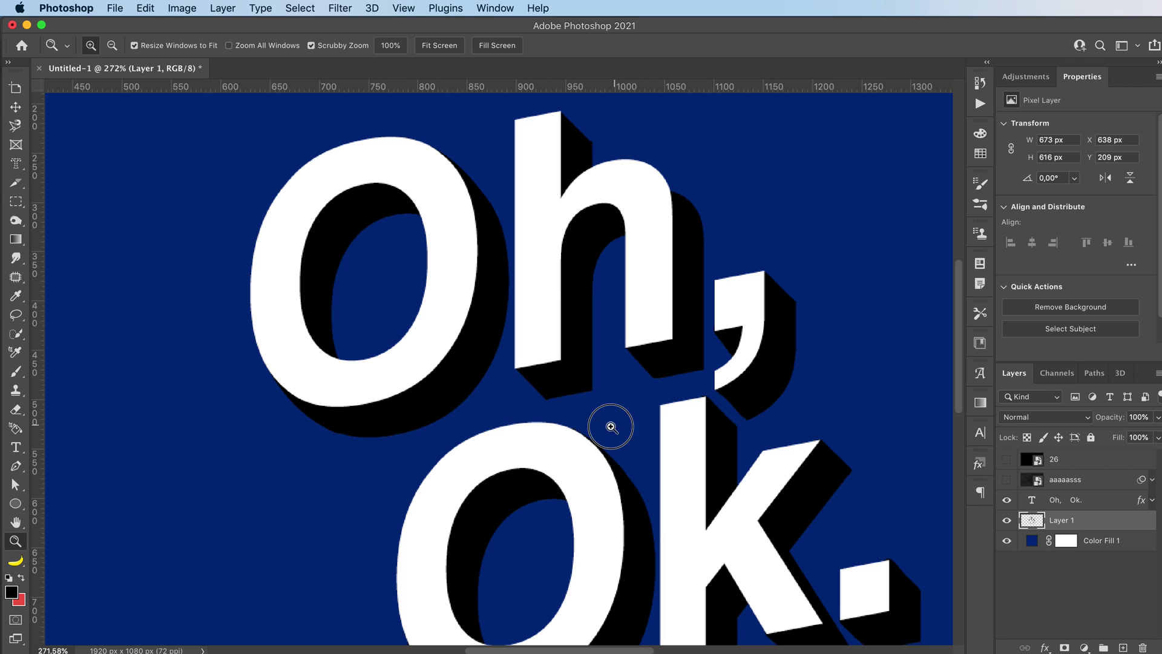
mouse_move(610, 423)
left_mouse_down()
mouse_move(544, 423)
mouse_move(492, 471)
left_mouse_up()
key("v")
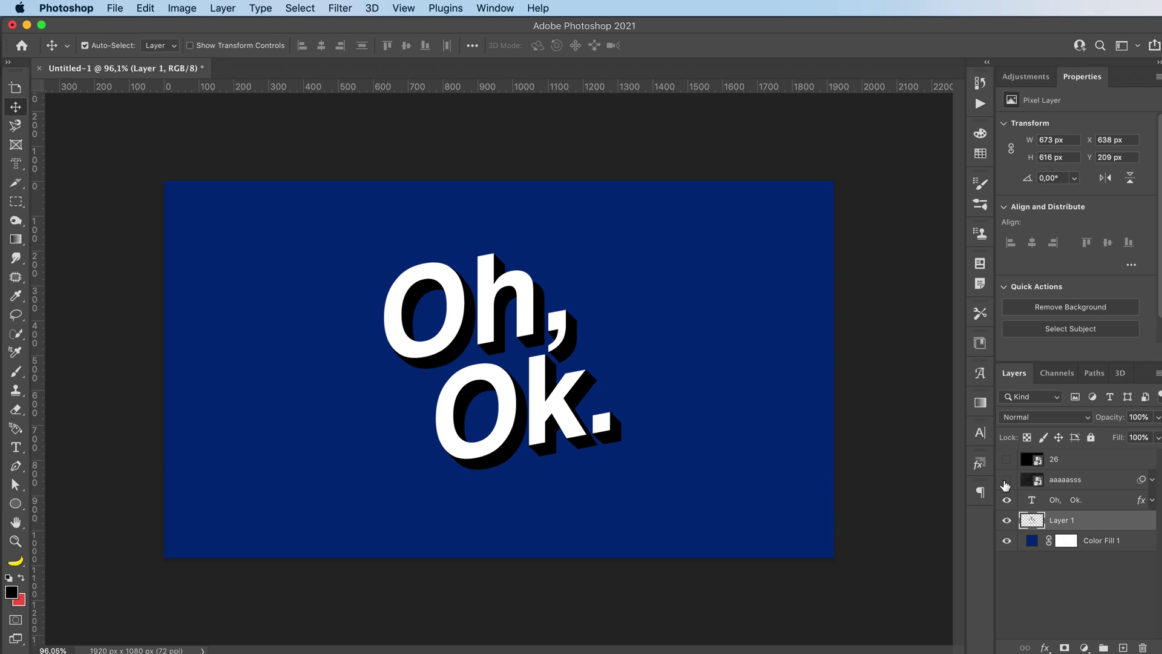
left_click(1006, 459)
Step: Place the Untitled-1-01 halftone image and move its layer just above the 'Oh, Ok.' text layer
left_click(1085, 461)
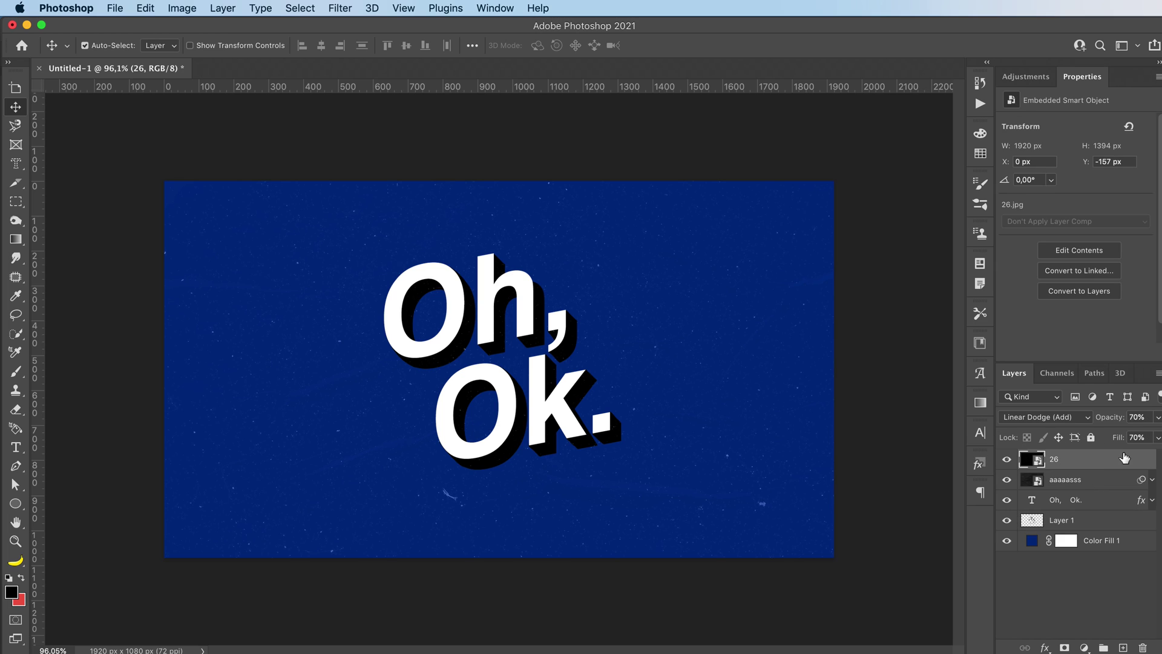
left_click_drag(524, 312, 526, 313)
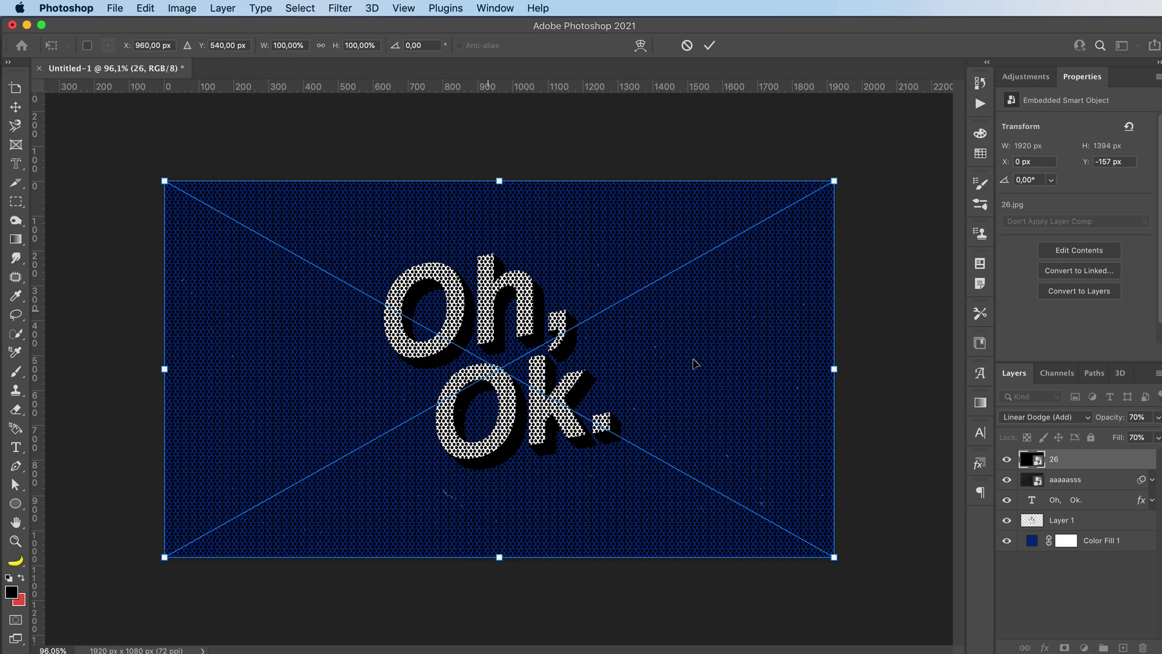
key("Return")
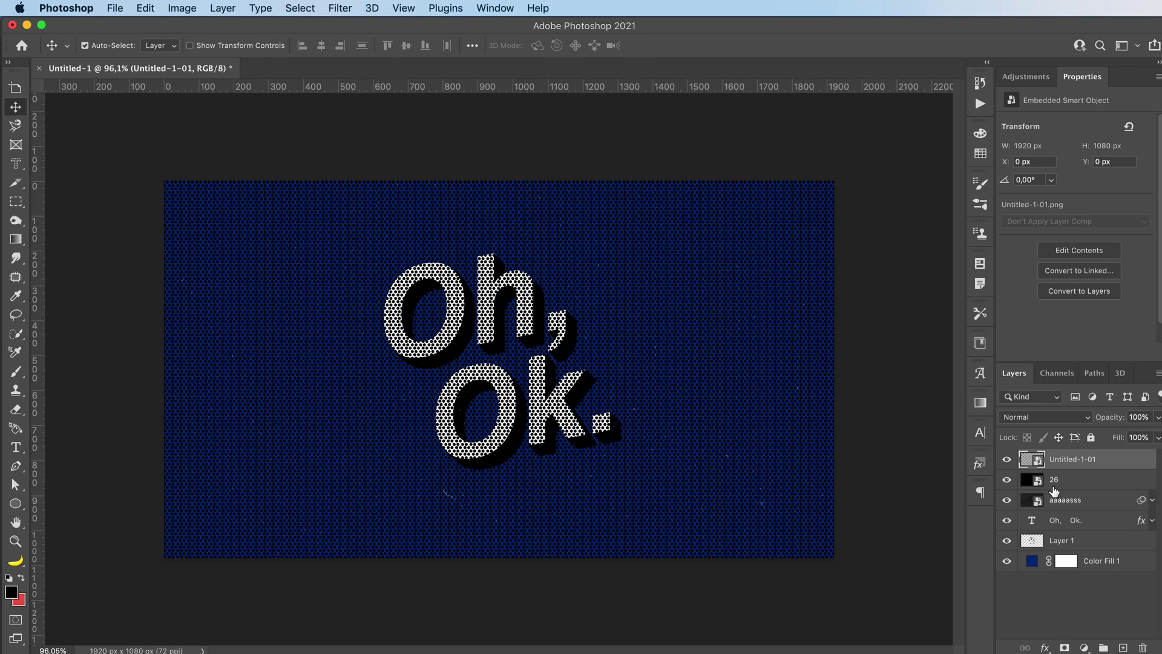
left_click_drag(1072, 460, 1070, 510)
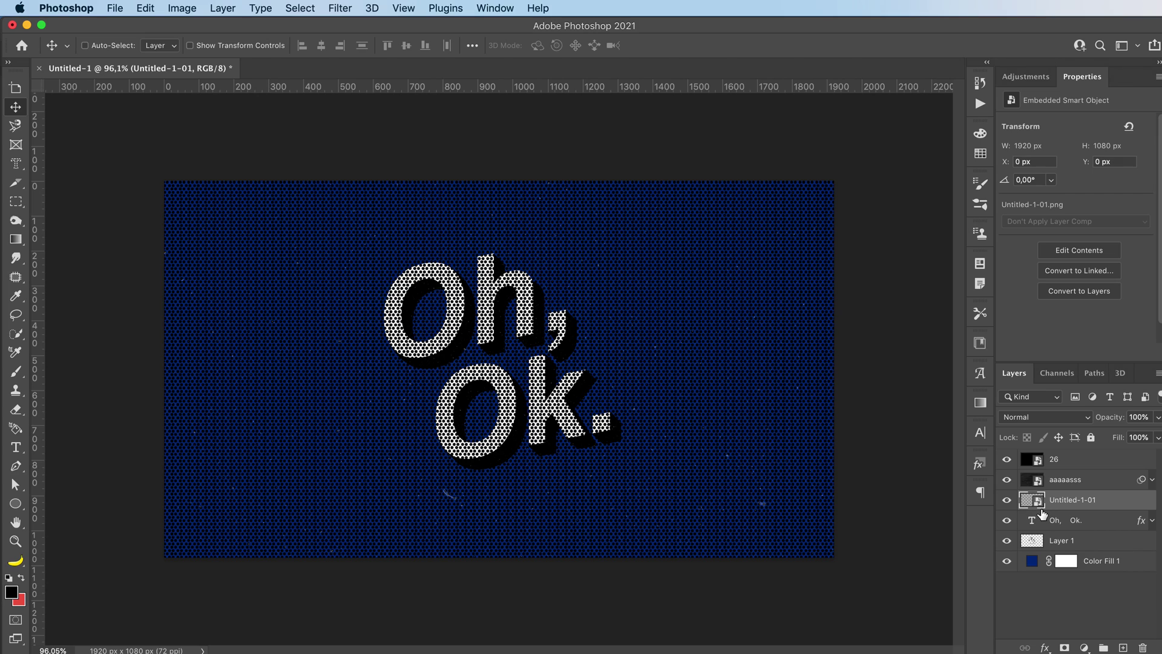
Step: Alt-click to clip the Untitled-1-01 layer to the 'Oh, Ok.' text layer, toggling the clip off and back on
key("alt")
left_click(1031, 508, "alt")
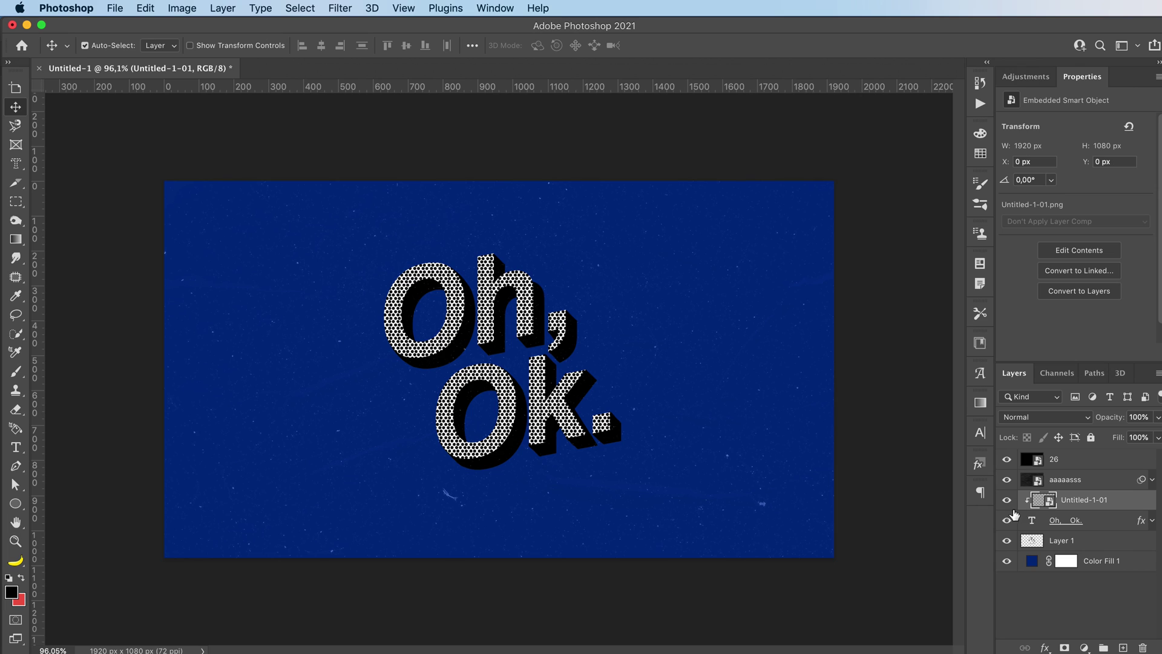
left_click_drag(1036, 513, 1036, 514)
left_click(1034, 511, "alt")
left_click(1031, 510, "alt")
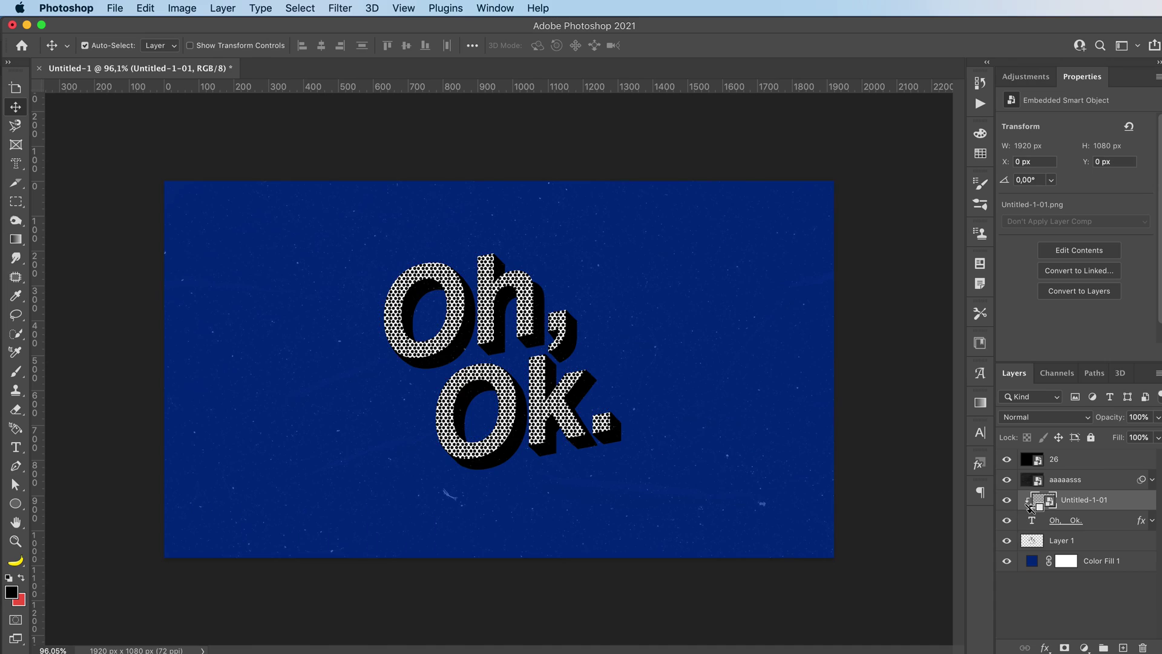